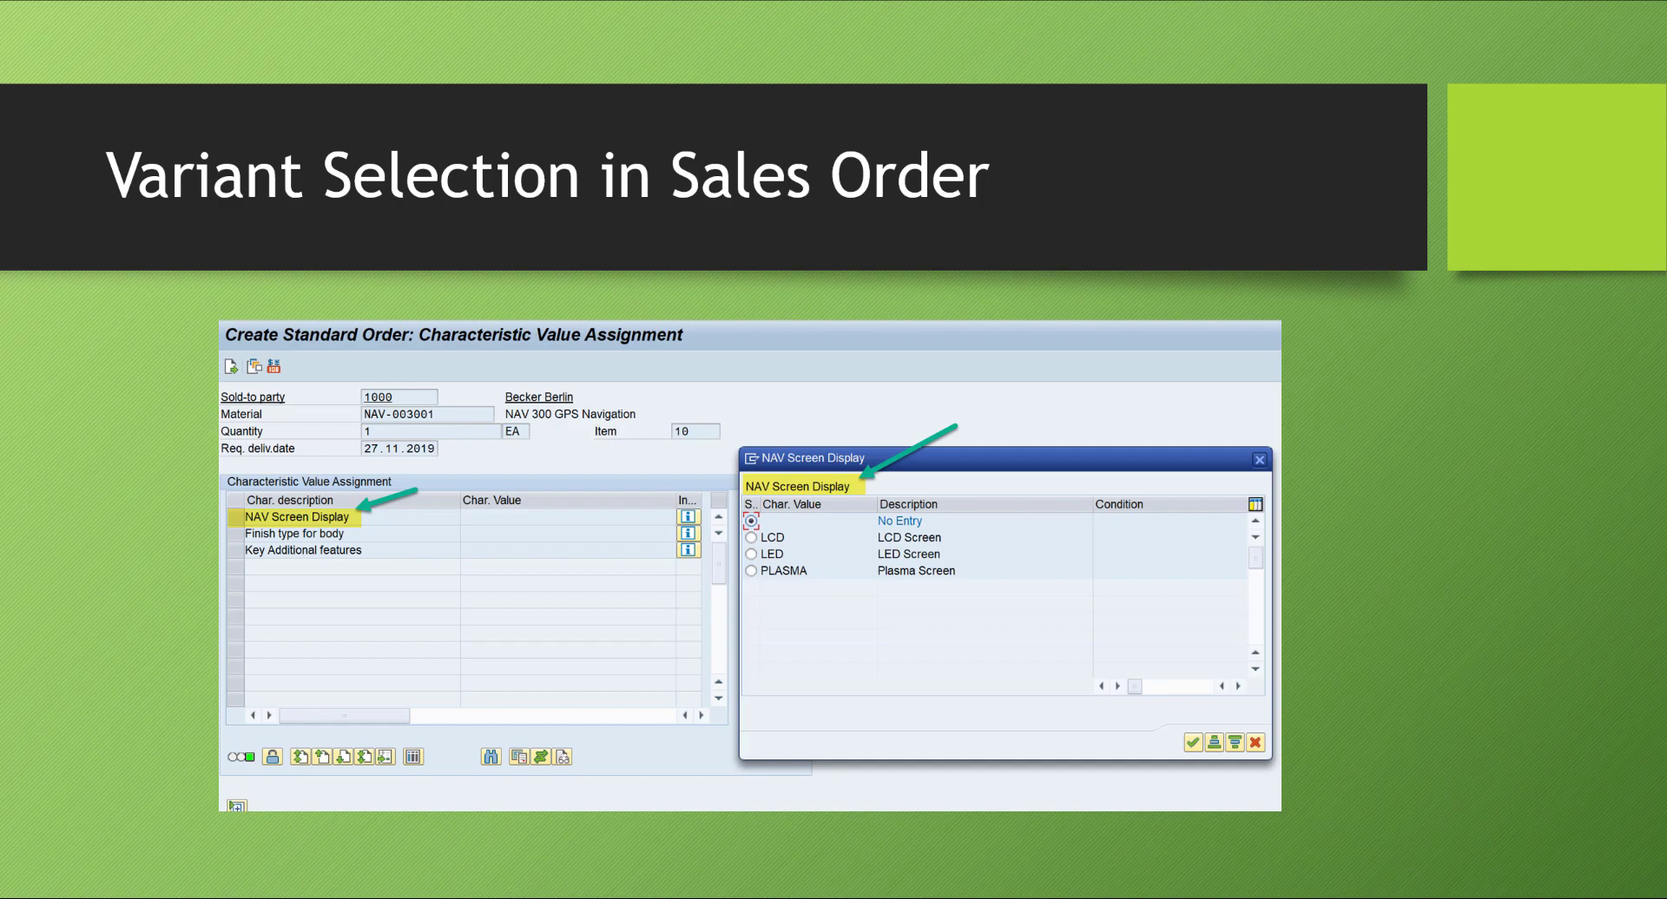
Step: End the slide show and return to editing slide 2 of the SAP VC Introduction deck
{"action": "key", "text": "Escape"}
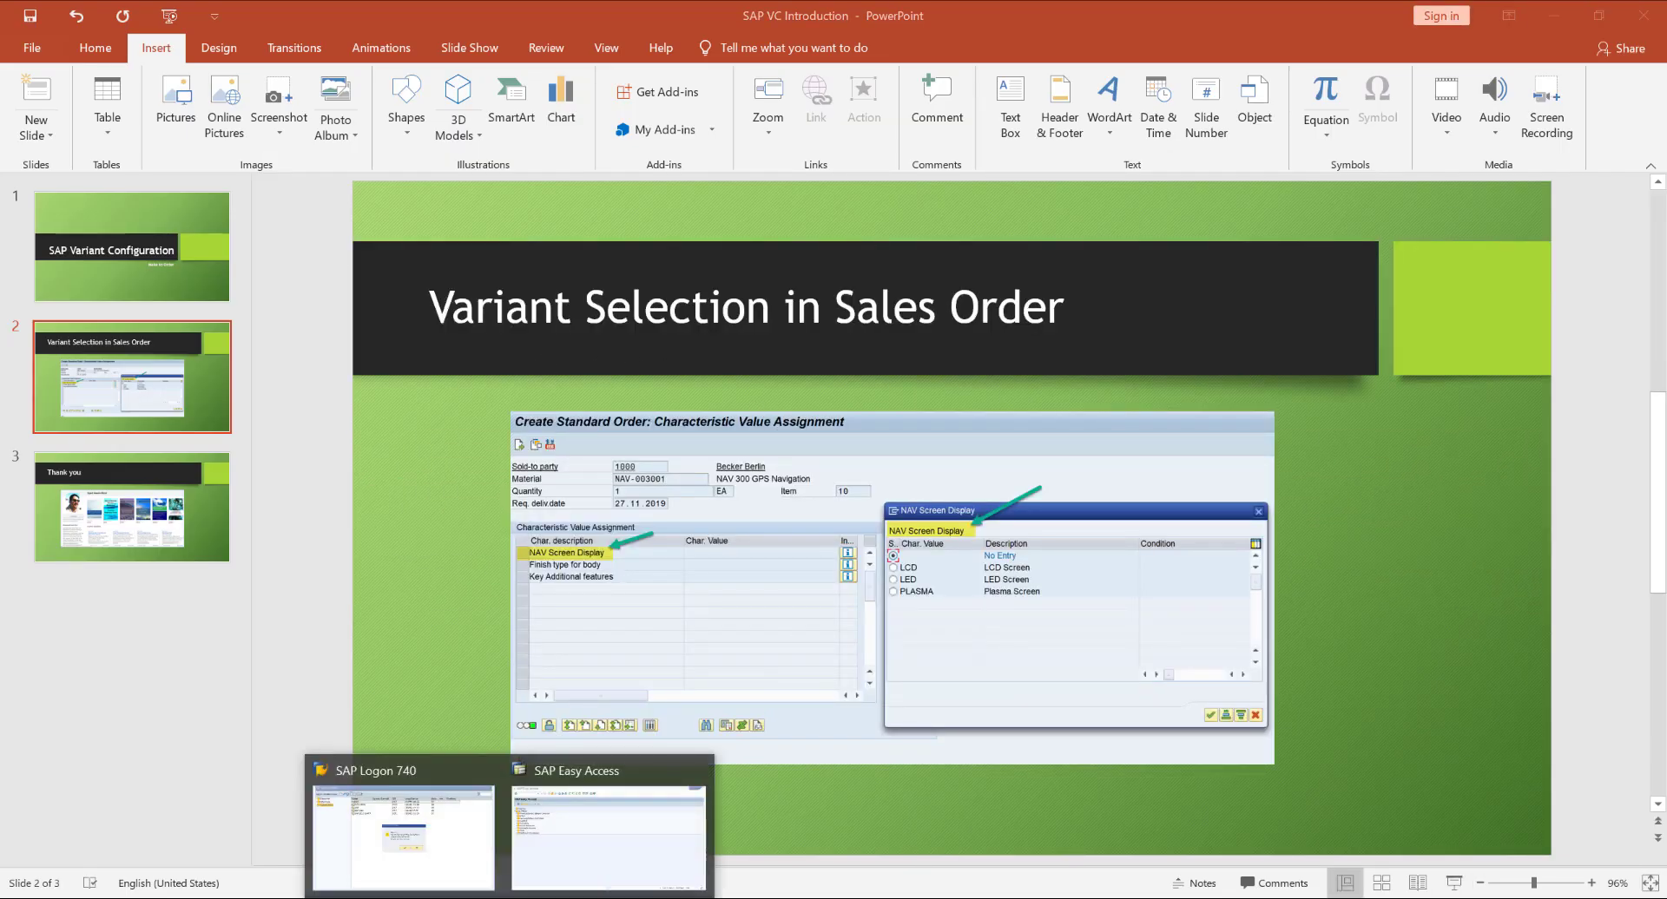
Step: Switch to SAP and start transaction VA01 with standard order type OR
{"action": "left_click", "coordinate": [572, 856]}
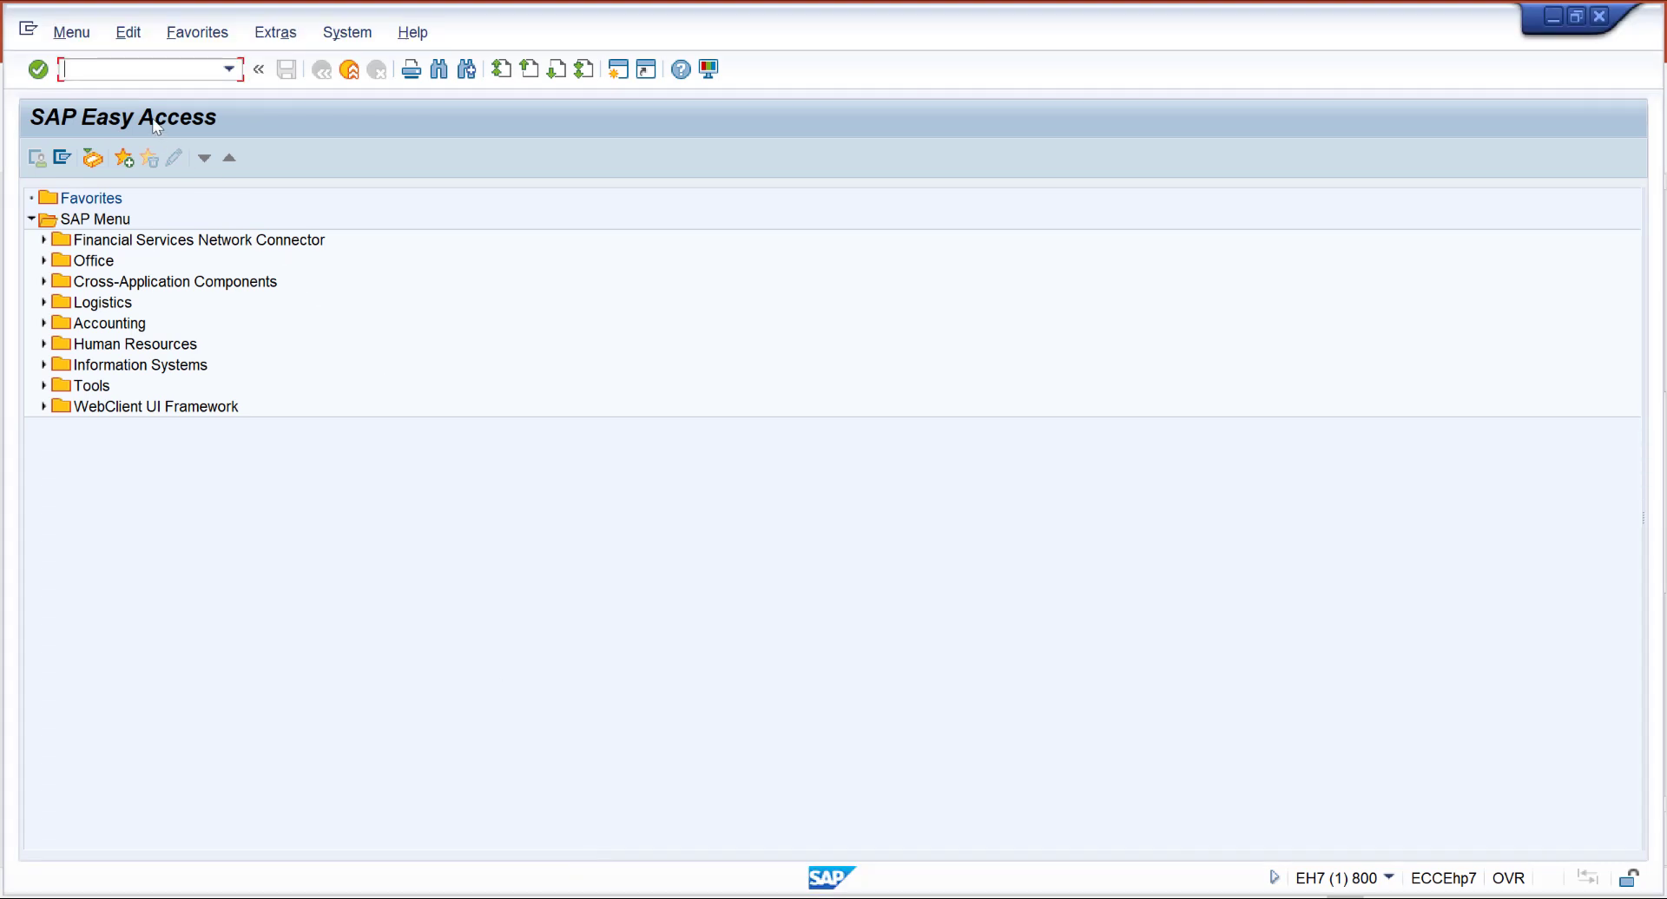
{"action": "type", "text": "va01"}
{"action": "key", "text": "Return"}
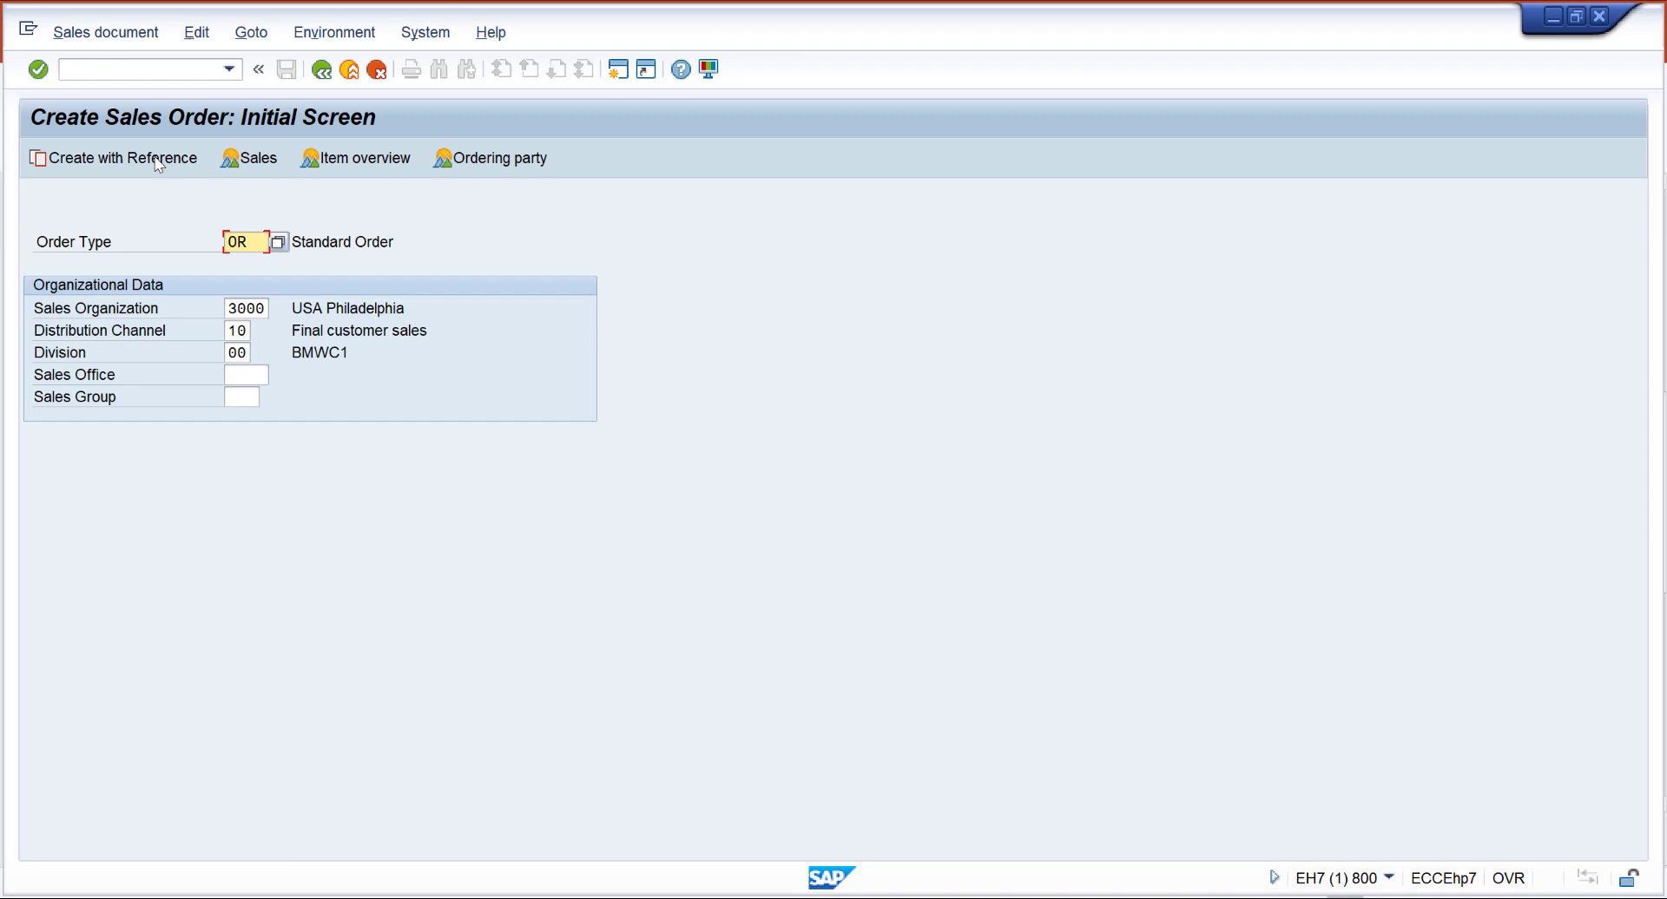
{"action": "key", "text": "Return"}
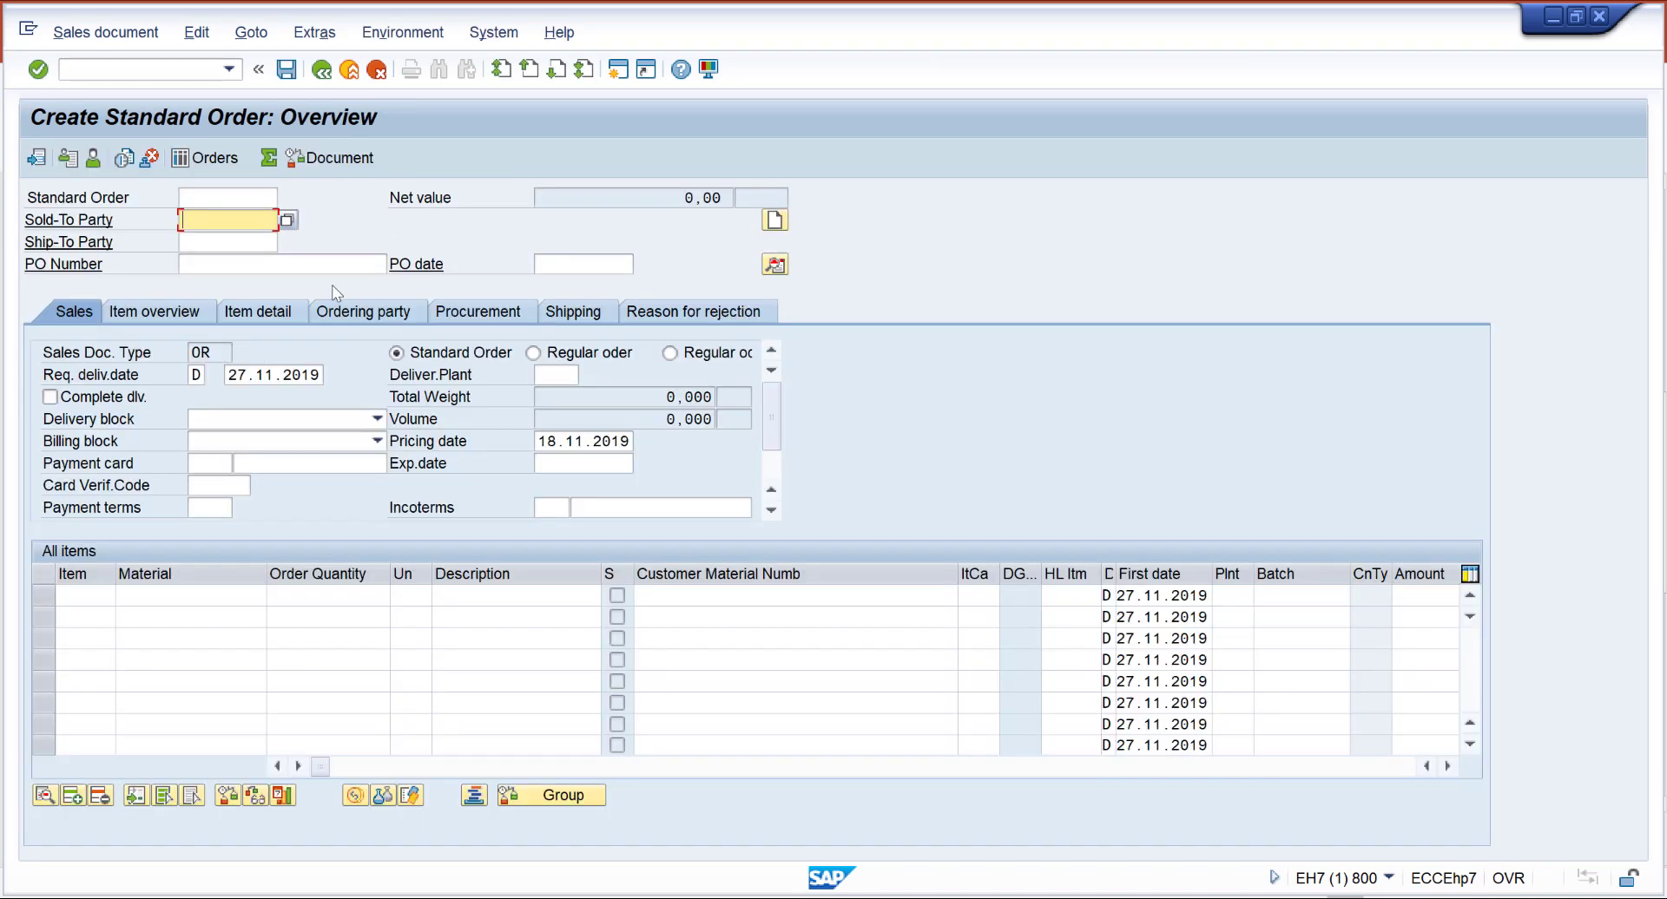
Step: Fill in the sold-to customer and PO reference from earlier entries
{"action": "key", "text": "BackSpace"}
{"action": "key", "text": "Down"}
{"action": "key", "text": "Return"}
{"action": "left_click", "coordinate": [223, 264]}
{"action": "key", "text": "Down"}
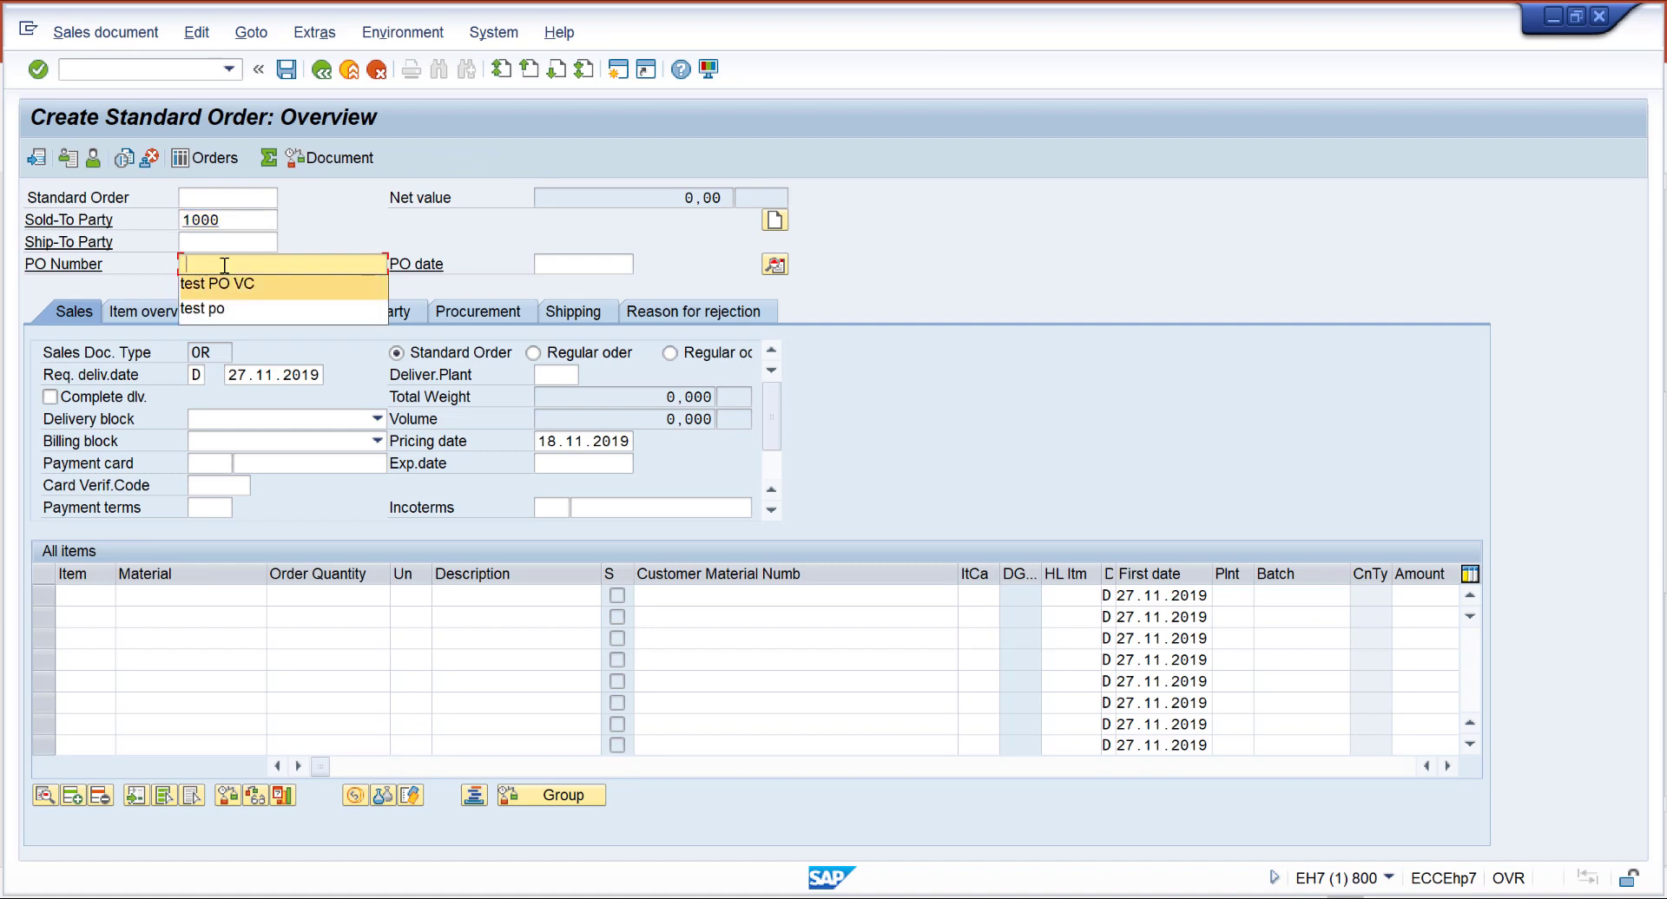
{"action": "key", "text": "Return"}
Step: Add material NAV-003001 with quantity 1 to reach its characteristic value assignment
{"action": "left_click", "coordinate": [199, 599]}
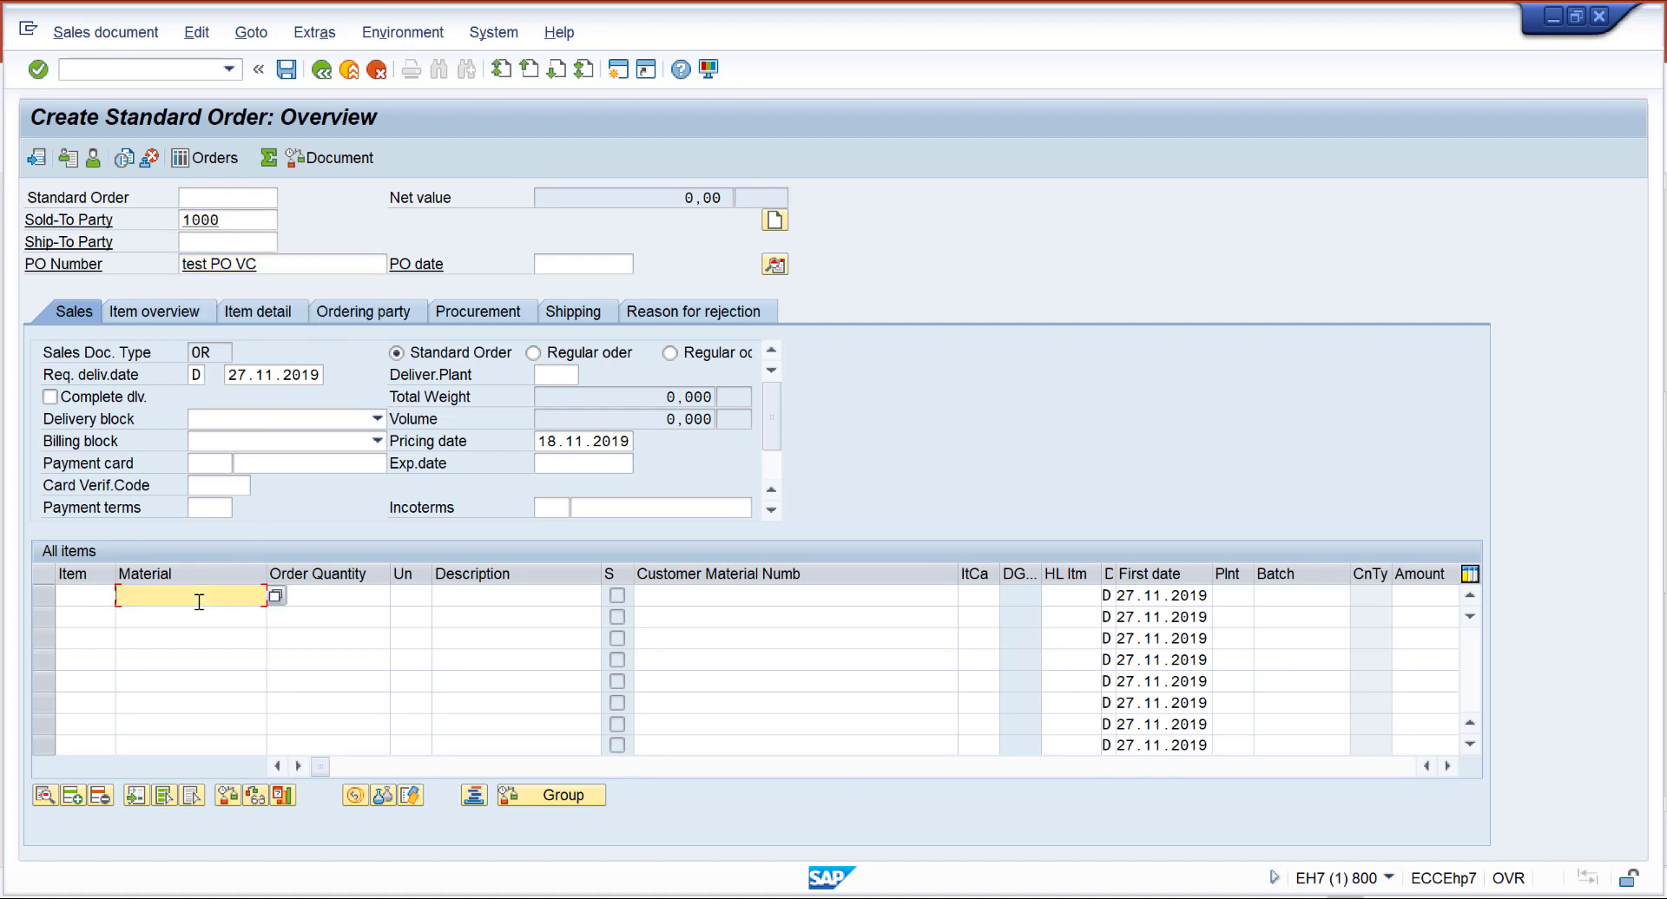
{"action": "key", "text": "BackSpace"}
{"action": "key", "text": "Down"}
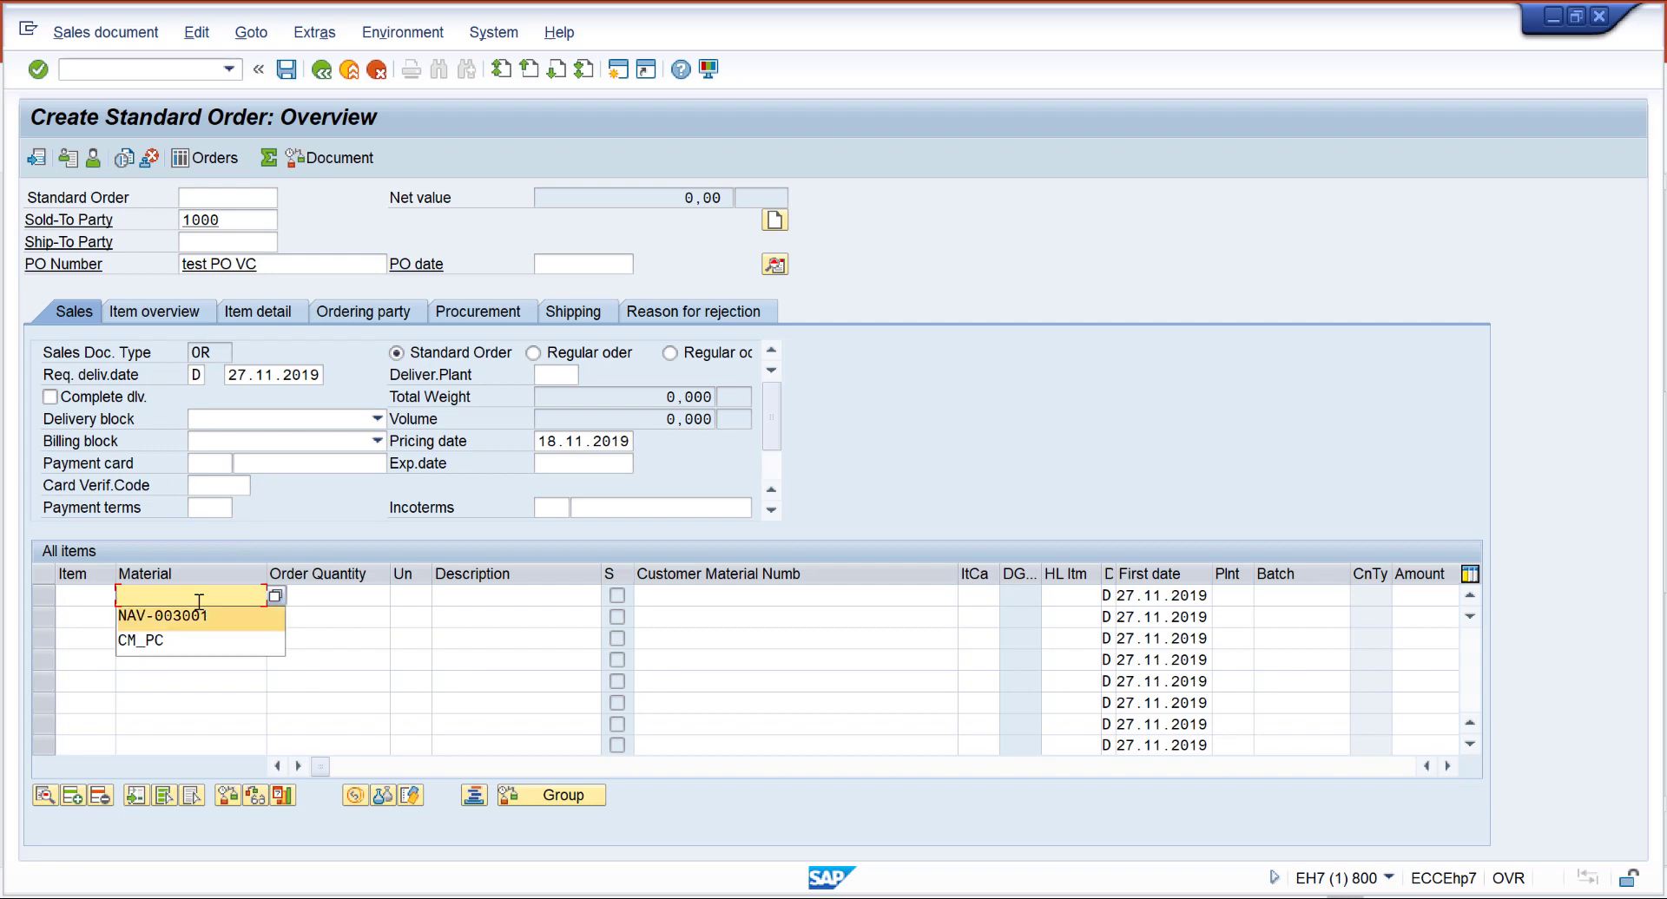
{"action": "key", "text": "Return"}
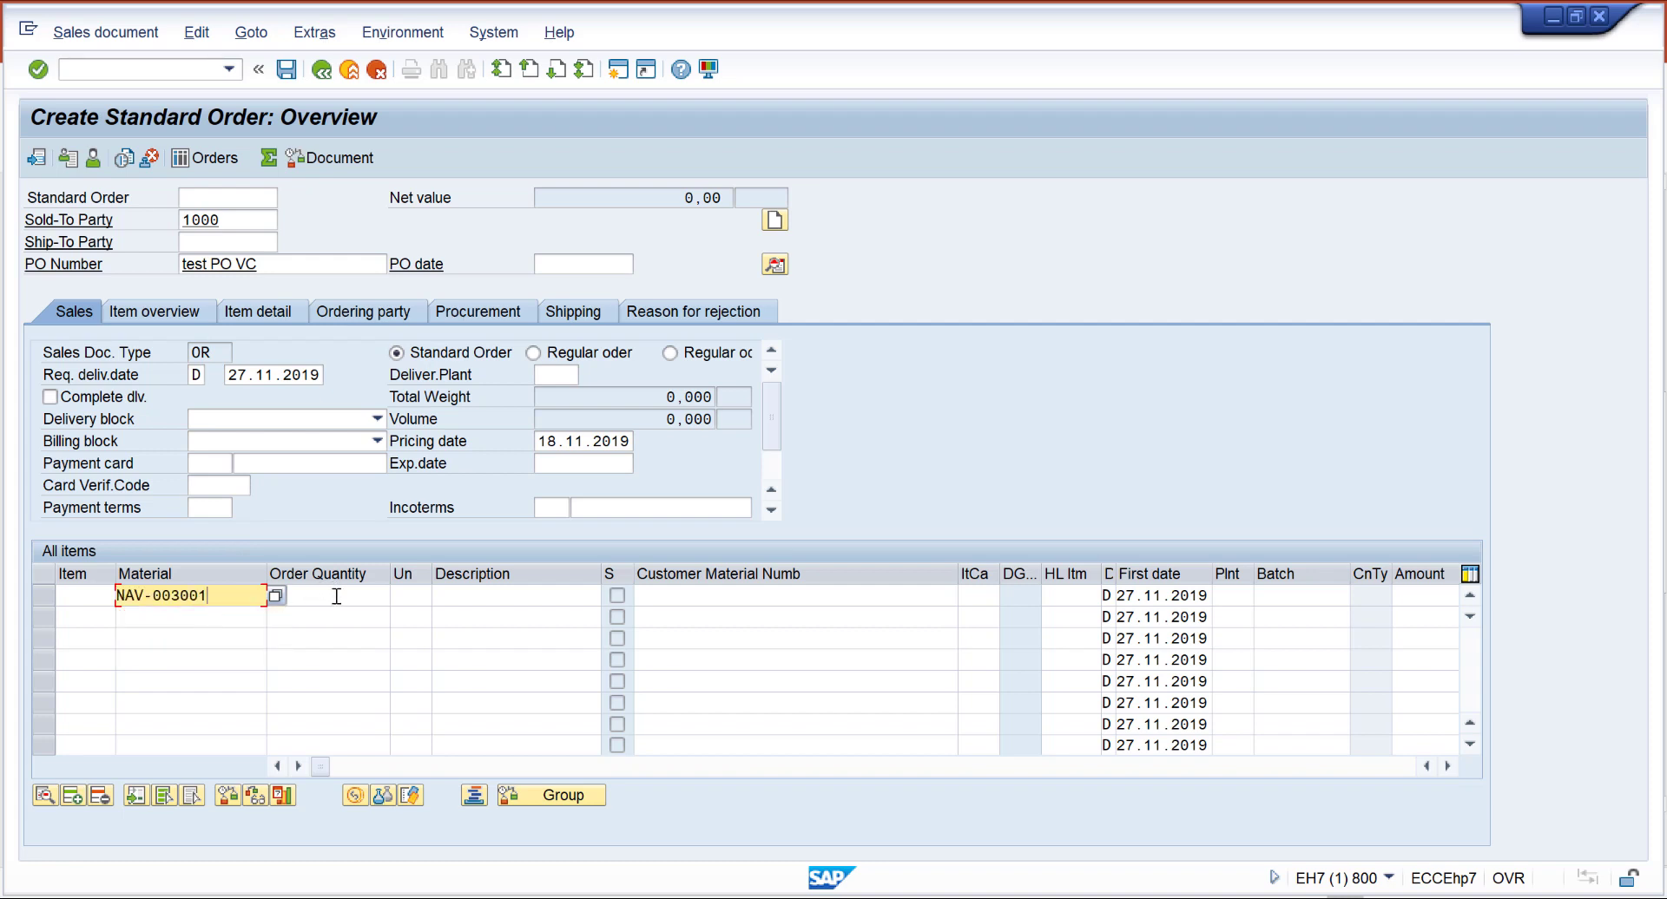
{"action": "left_click", "coordinate": [336, 596]}
{"action": "type", "text": "1"}
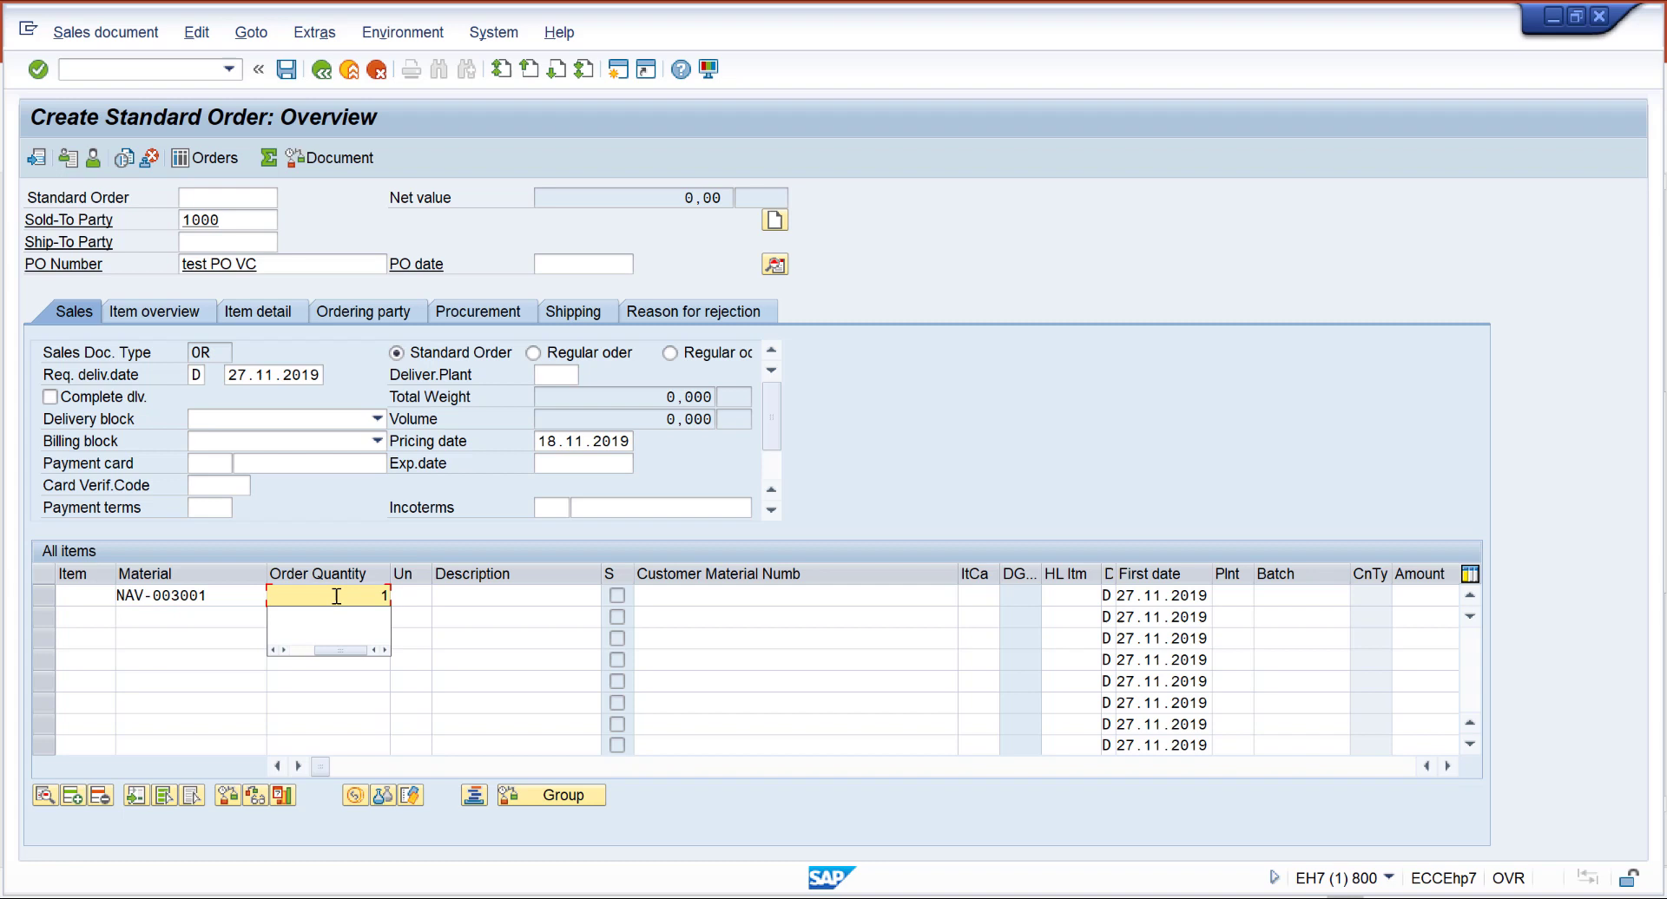
{"action": "key", "text": "Return"}
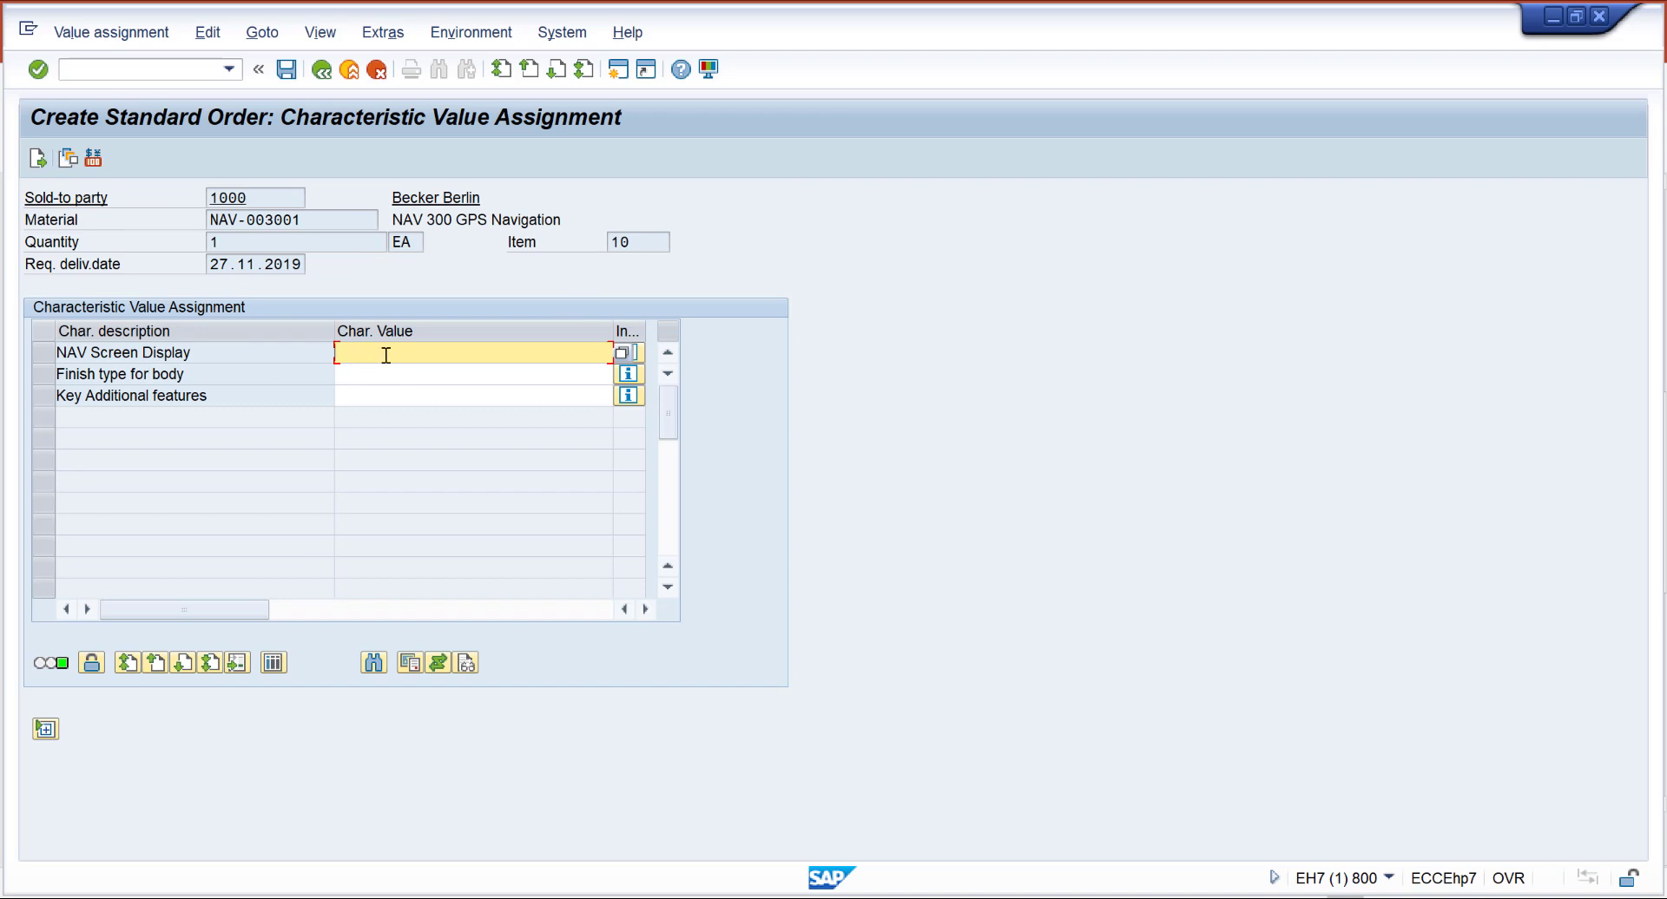
Step: Set NAV-003001's characteristics to LED Screen display, Steel Finish body and Blue Tooth feature
{"action": "key", "text": "F4"}
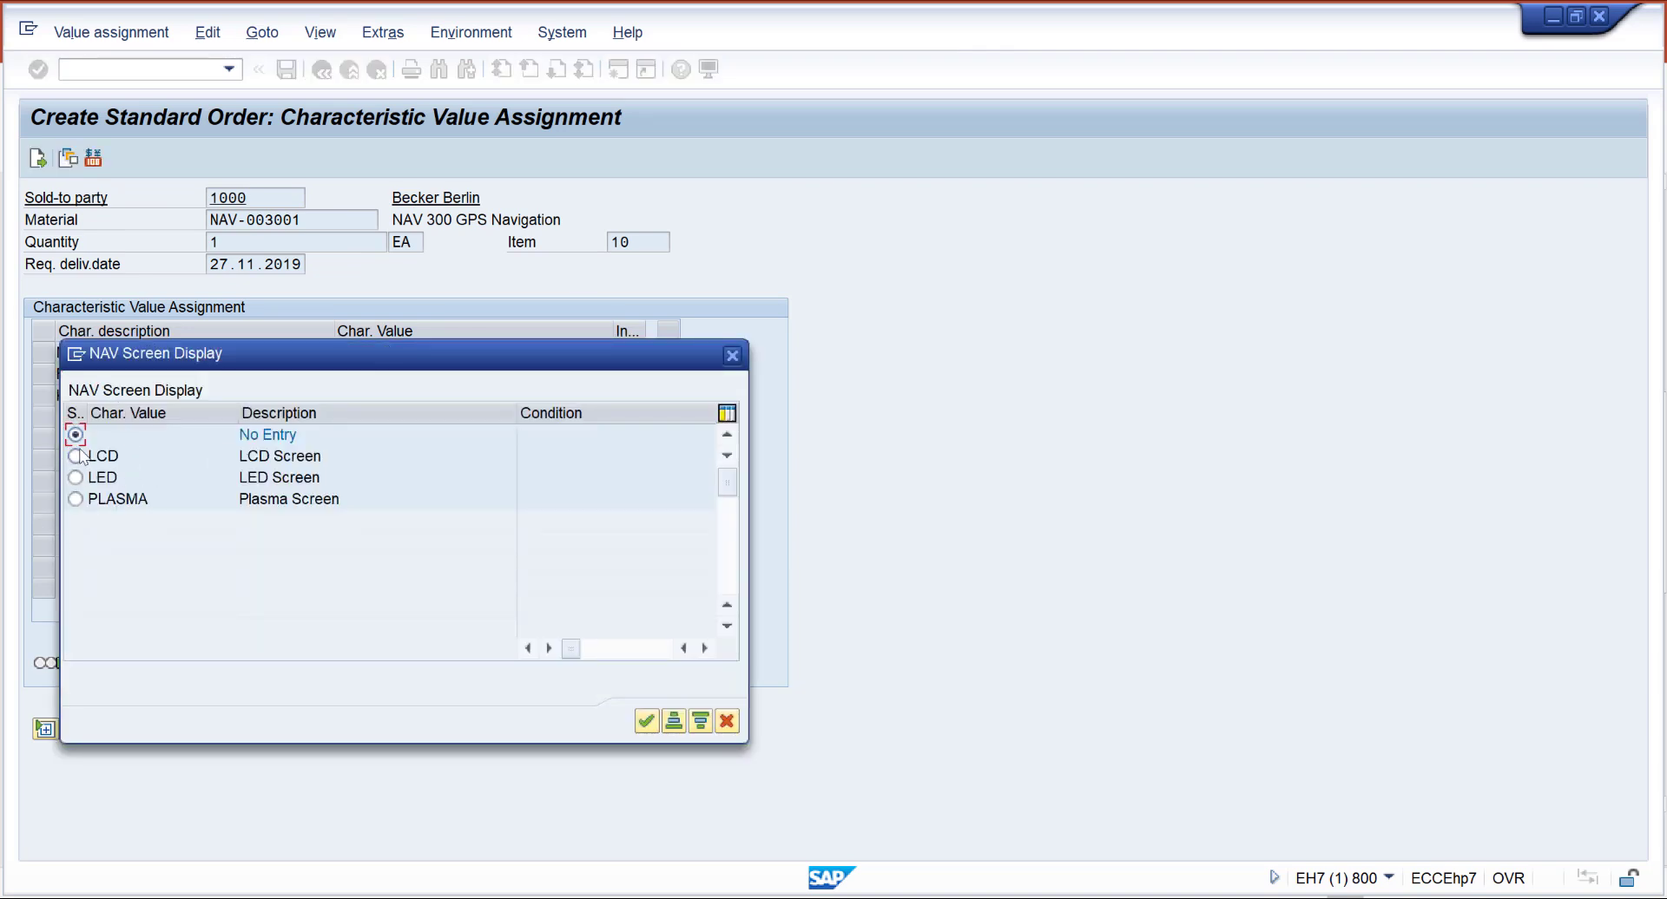
{"action": "left_click", "coordinate": [78, 478]}
{"action": "left_click", "coordinate": [645, 722]}
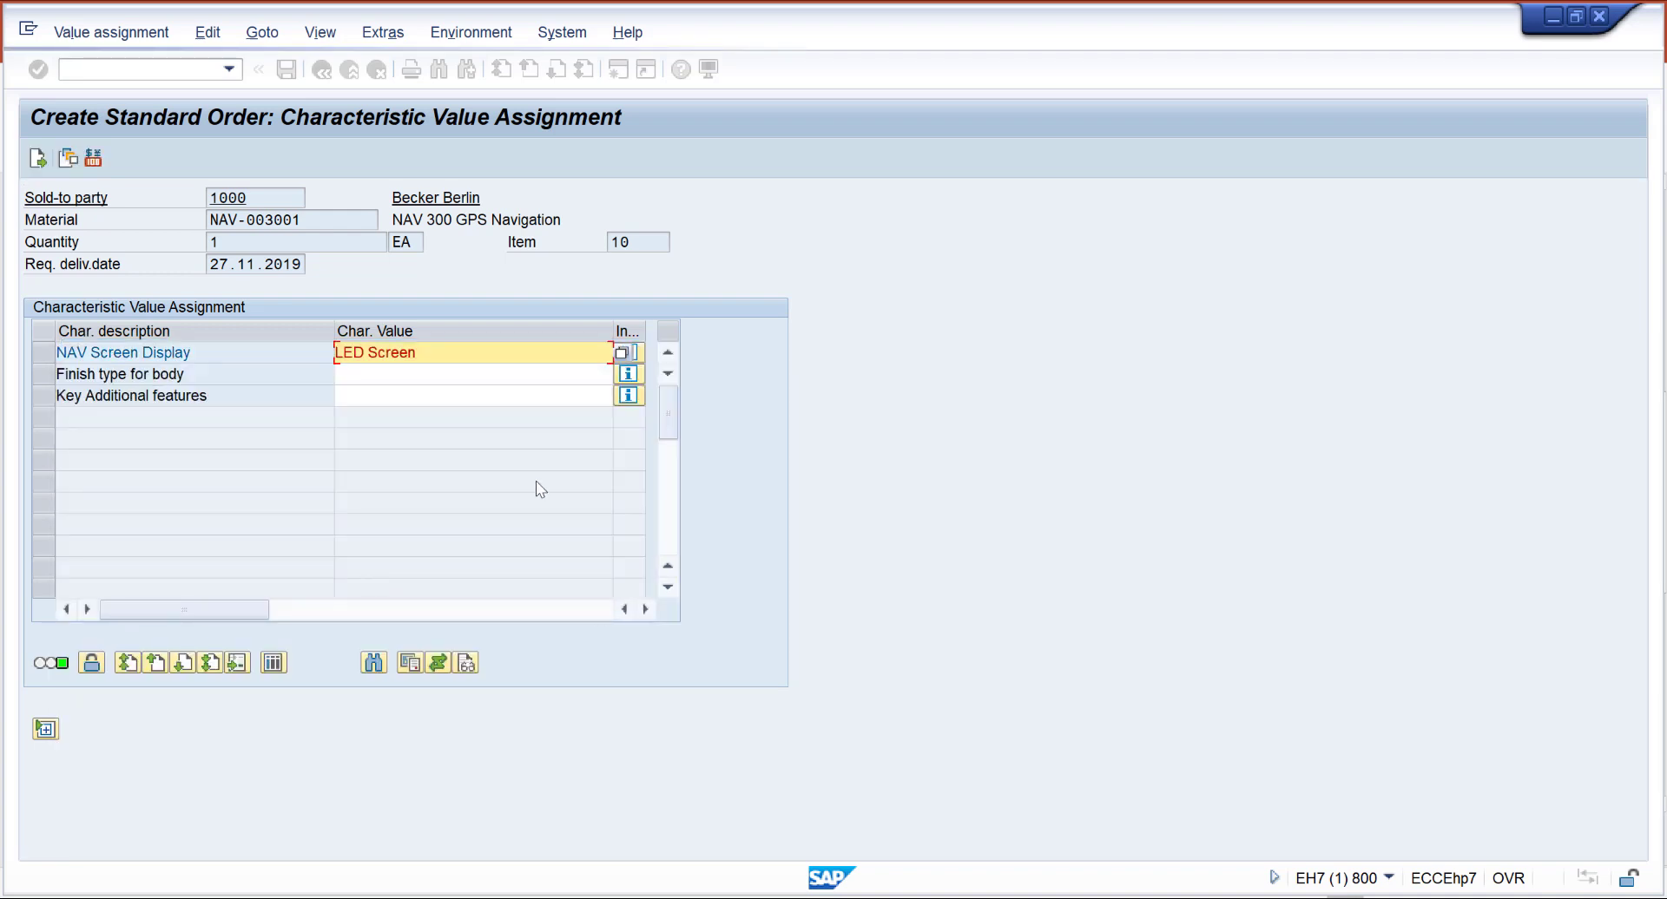
{"action": "double_click", "coordinate": [373, 380]}
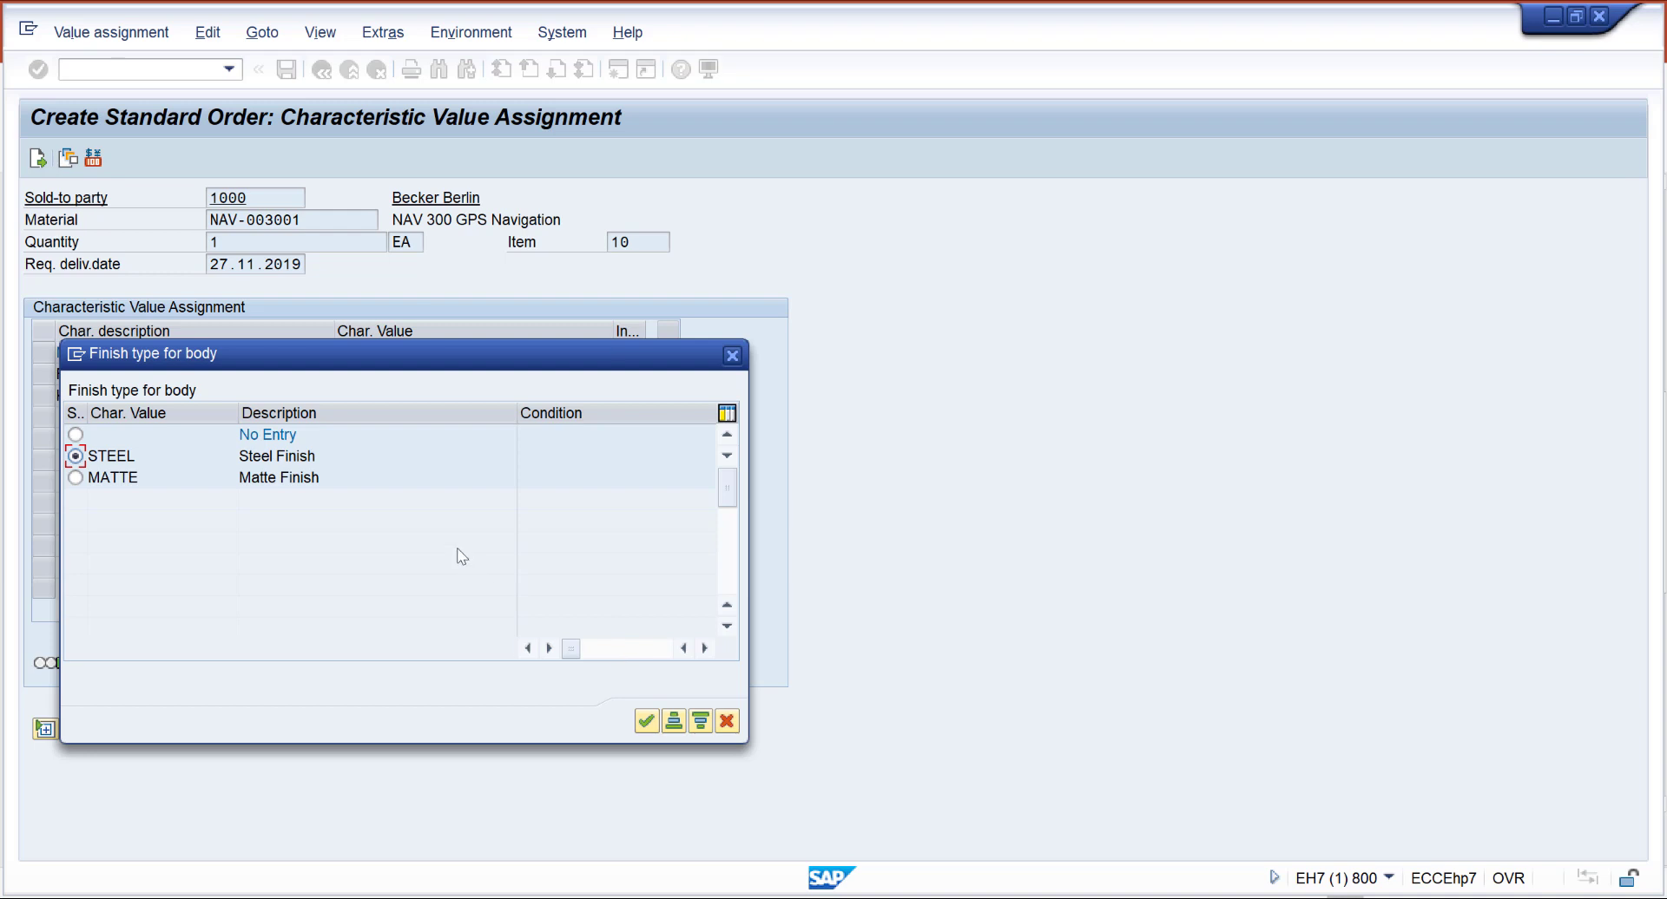
{"action": "left_click", "coordinate": [647, 723]}
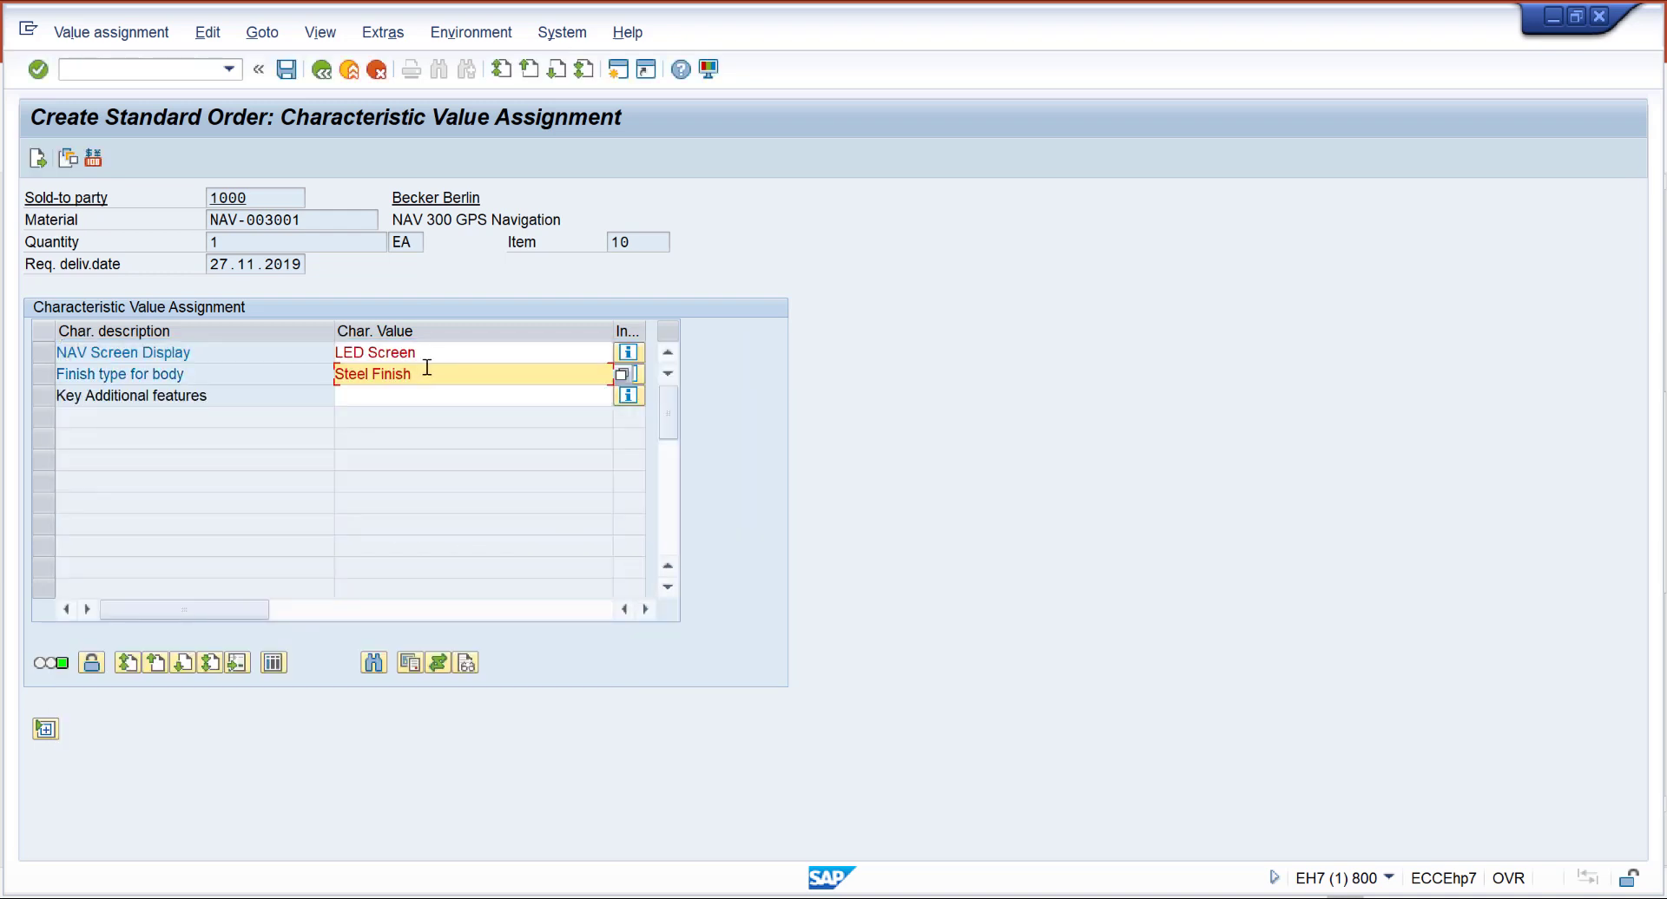
{"action": "left_click", "coordinate": [375, 397]}
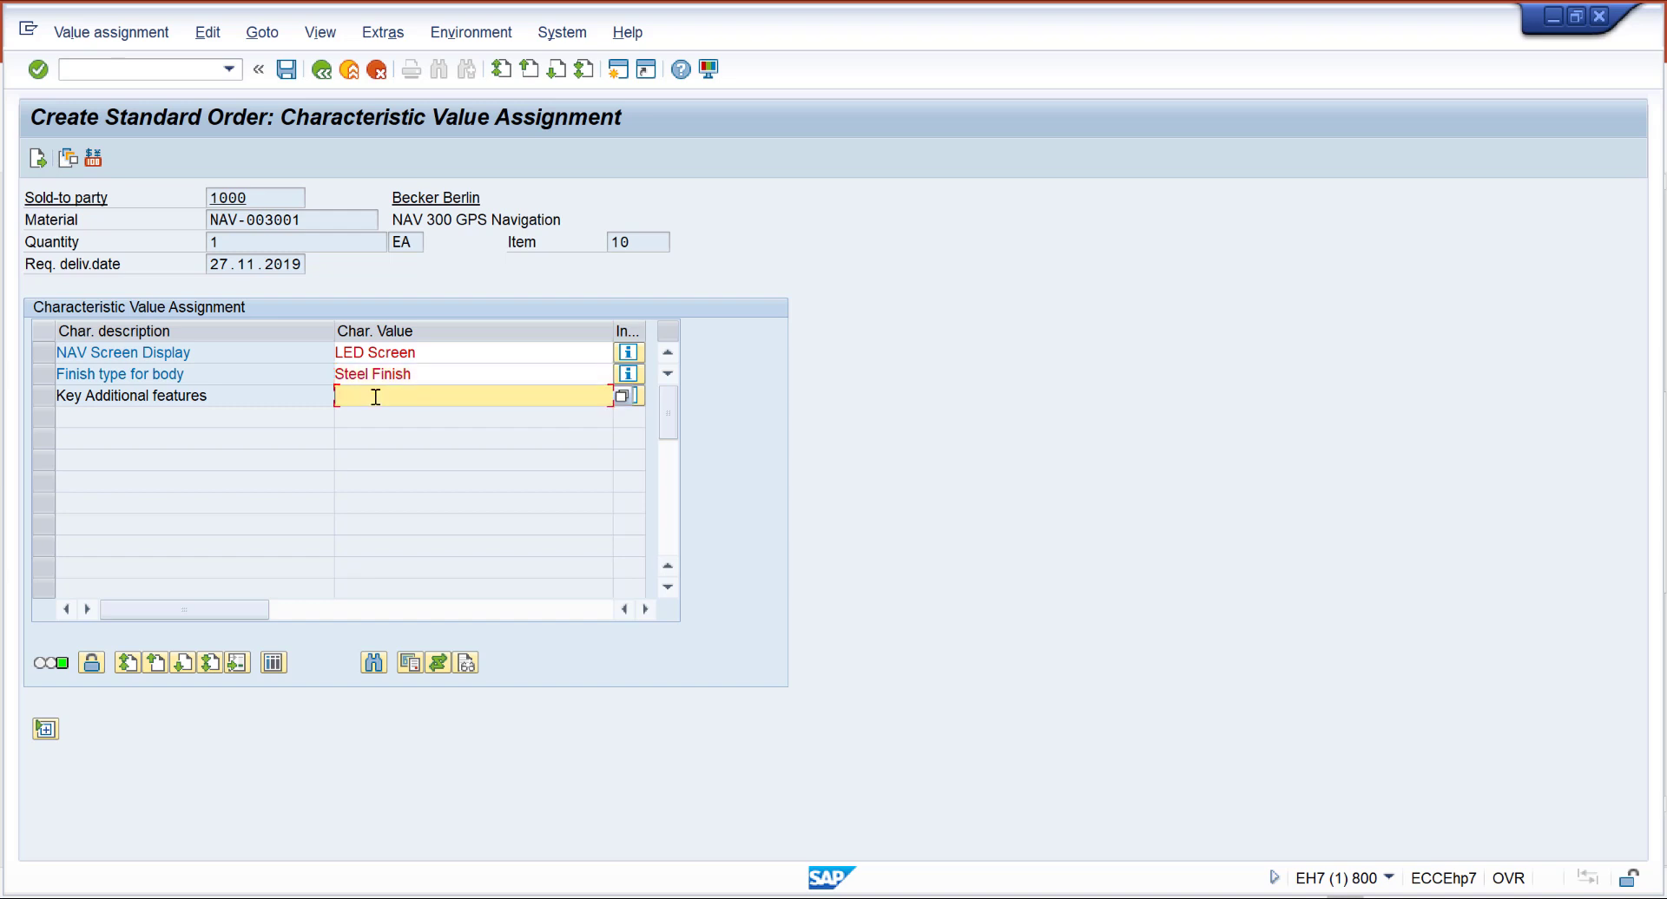
{"action": "key", "text": "F4"}
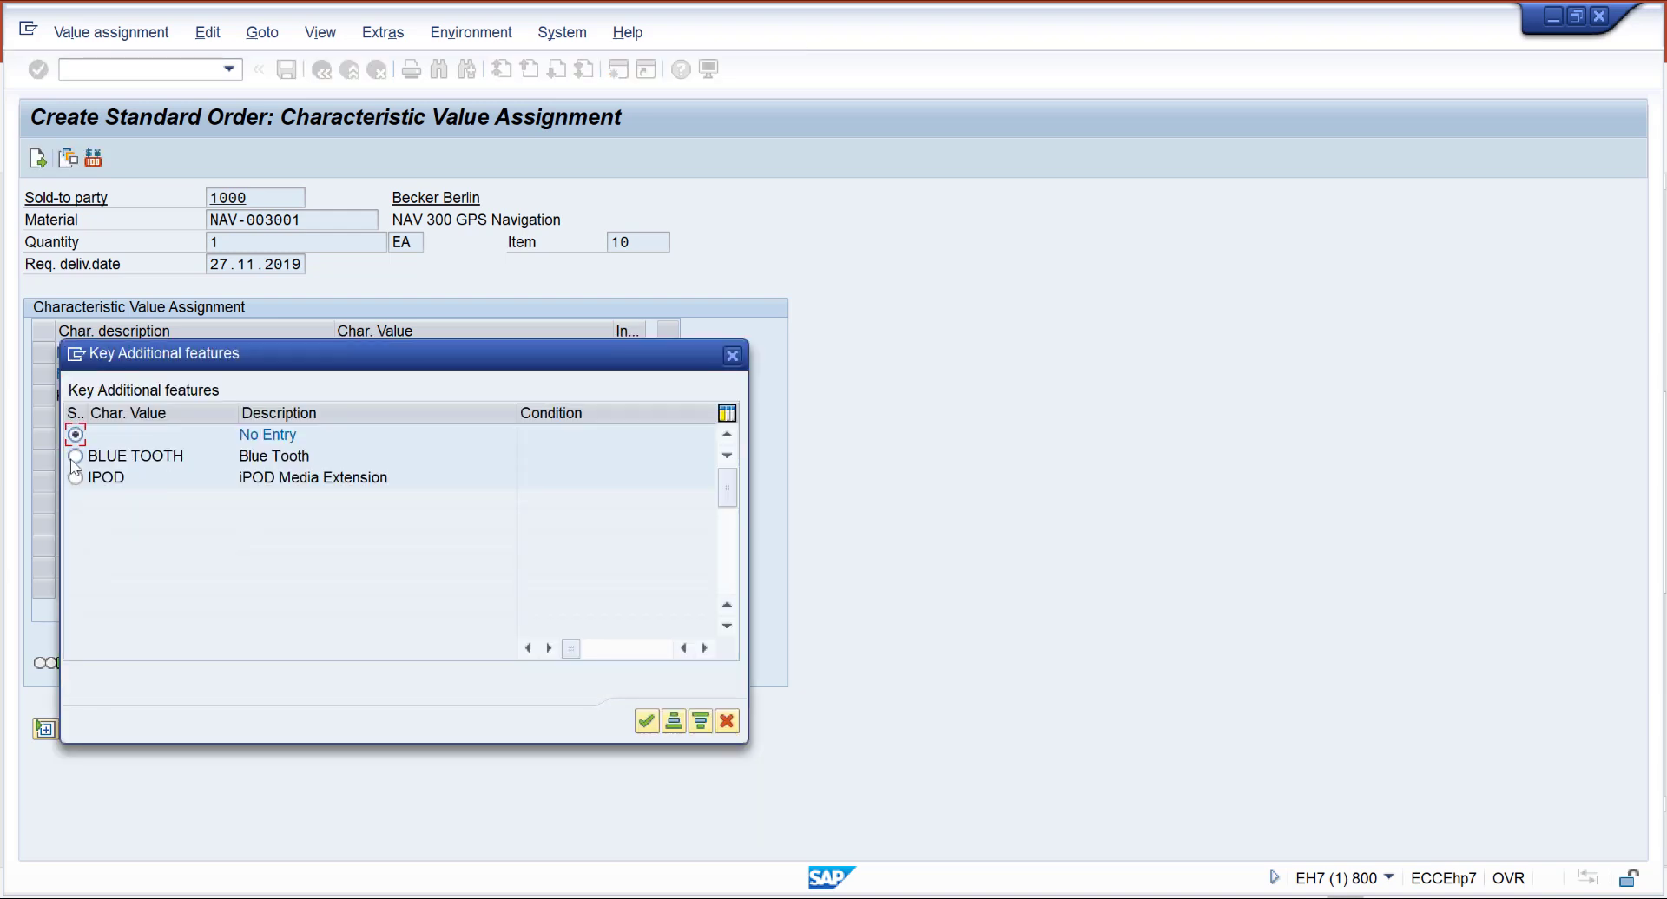
{"action": "left_click", "coordinate": [75, 456]}
{"action": "left_click", "coordinate": [642, 723]}
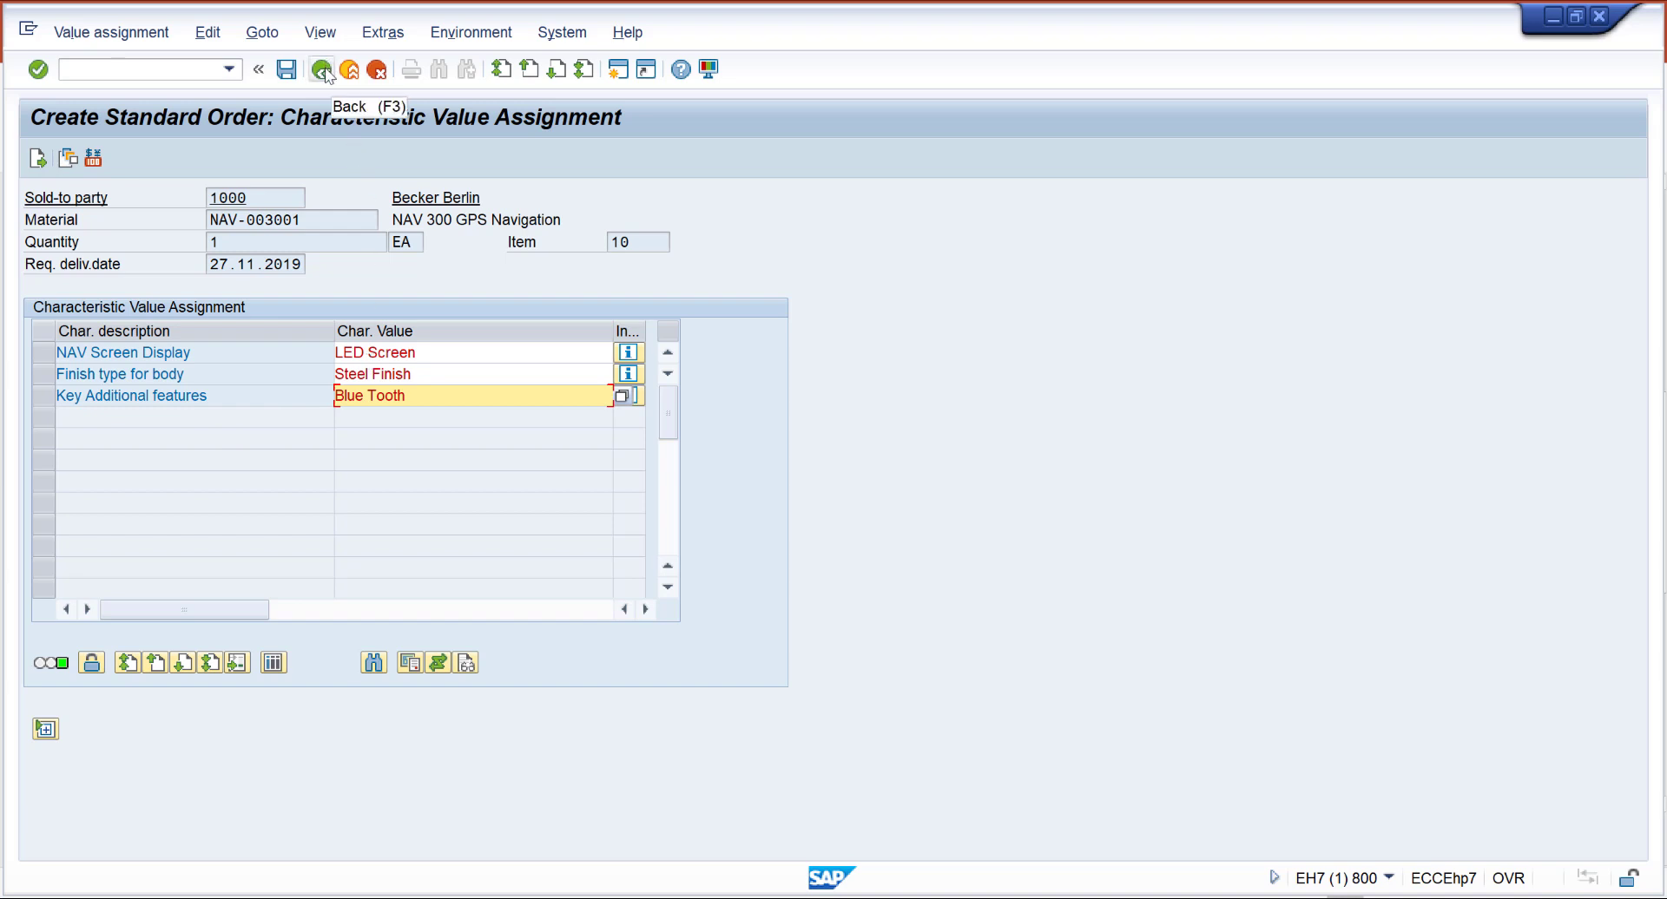
Step: Return to the order overview and review item 10 NAV-003001 at 1,200.00 USD net
{"action": "left_click", "coordinate": [322, 71]}
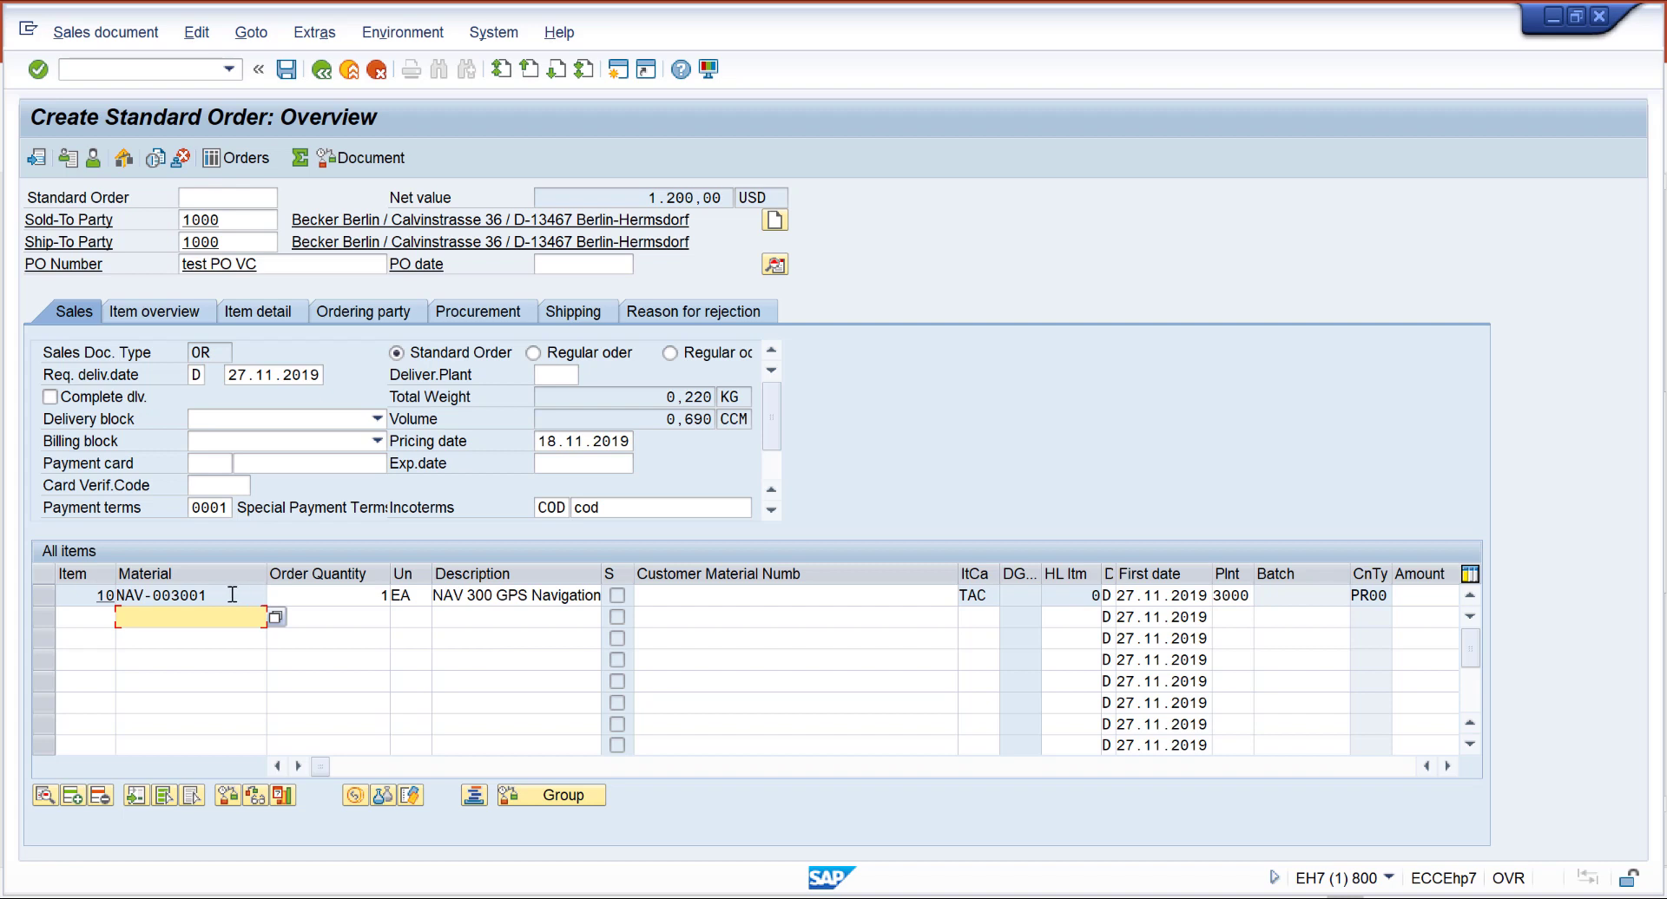
{"action": "left_click", "coordinate": [212, 595]}
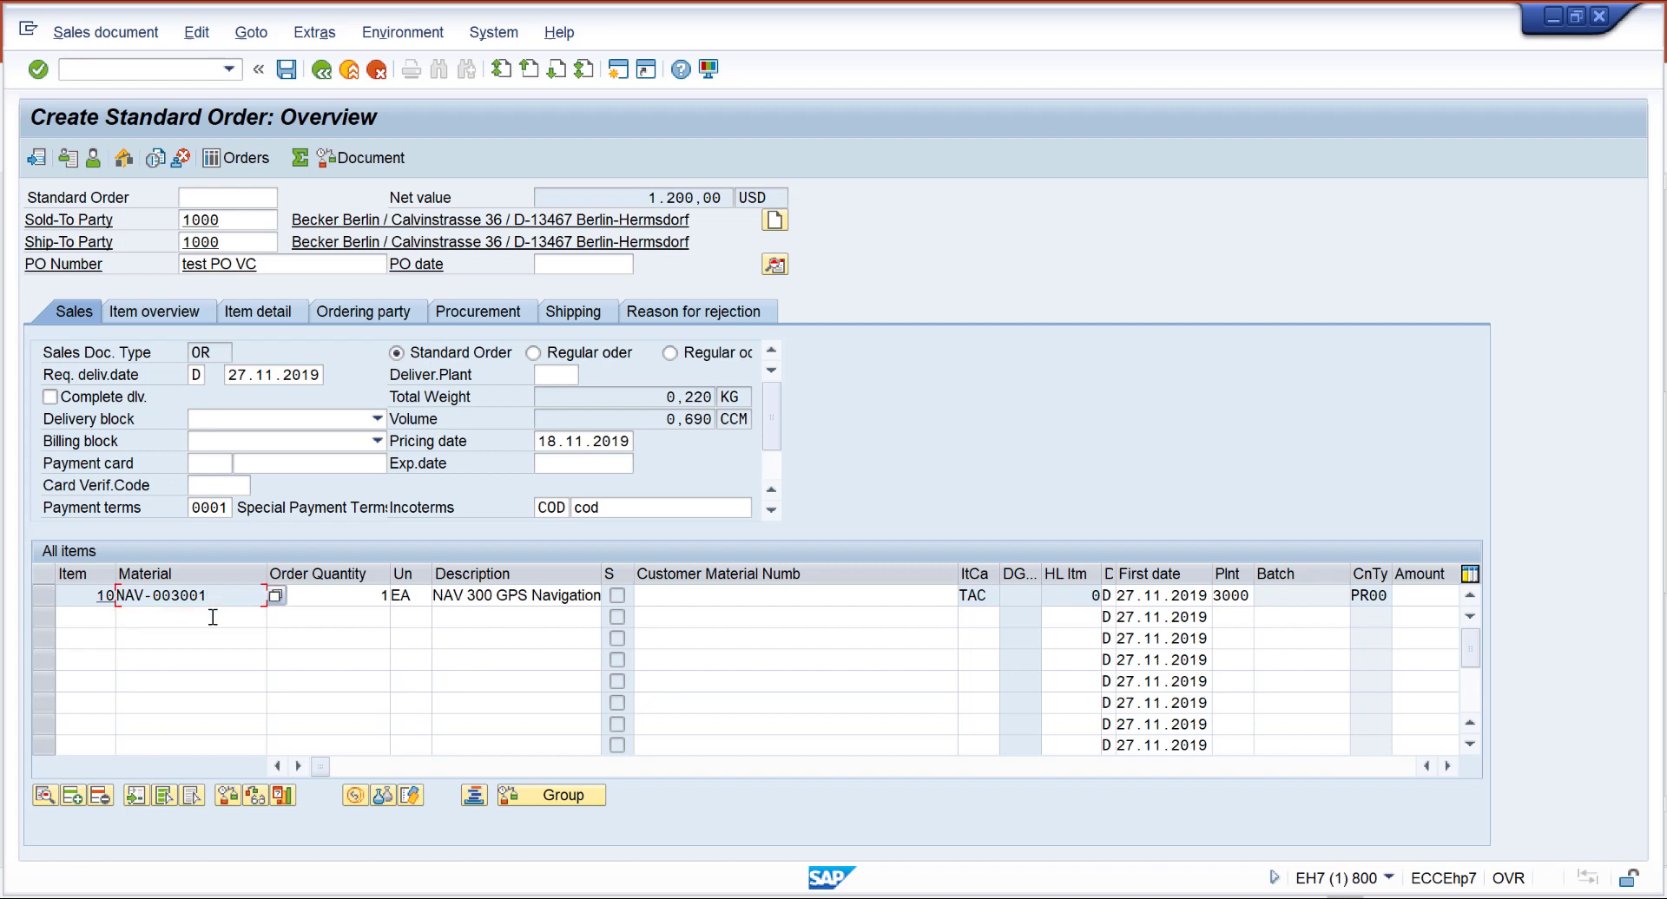
{"action": "left_click", "coordinate": [222, 621]}
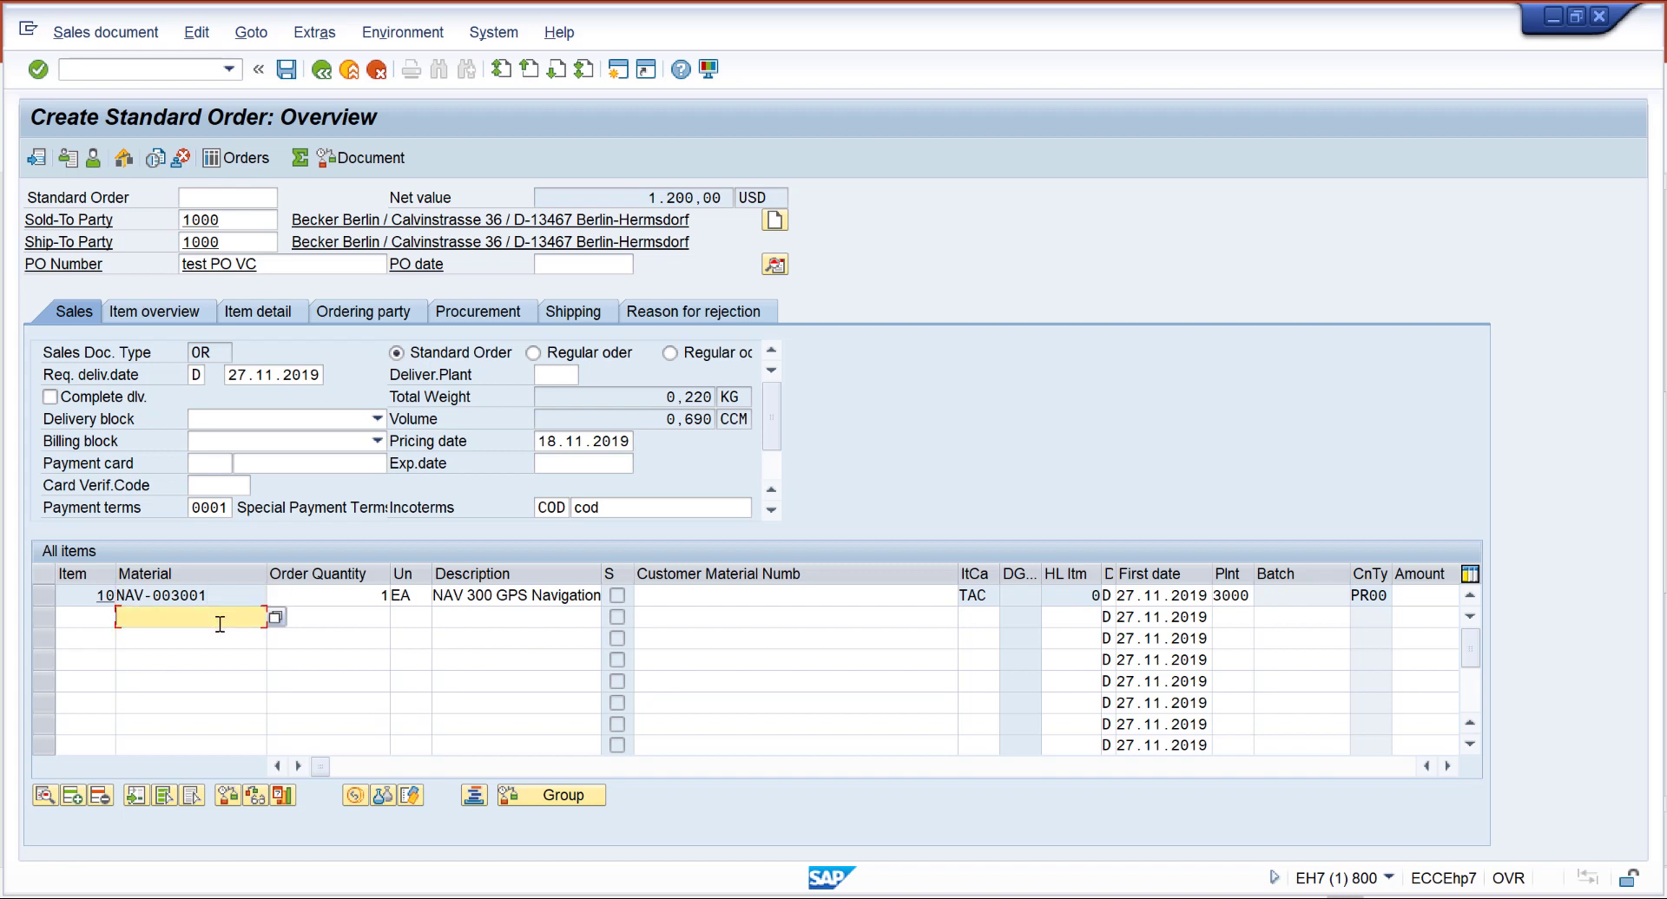
{"action": "left_click", "coordinate": [219, 638]}
{"action": "left_click", "coordinate": [213, 657]}
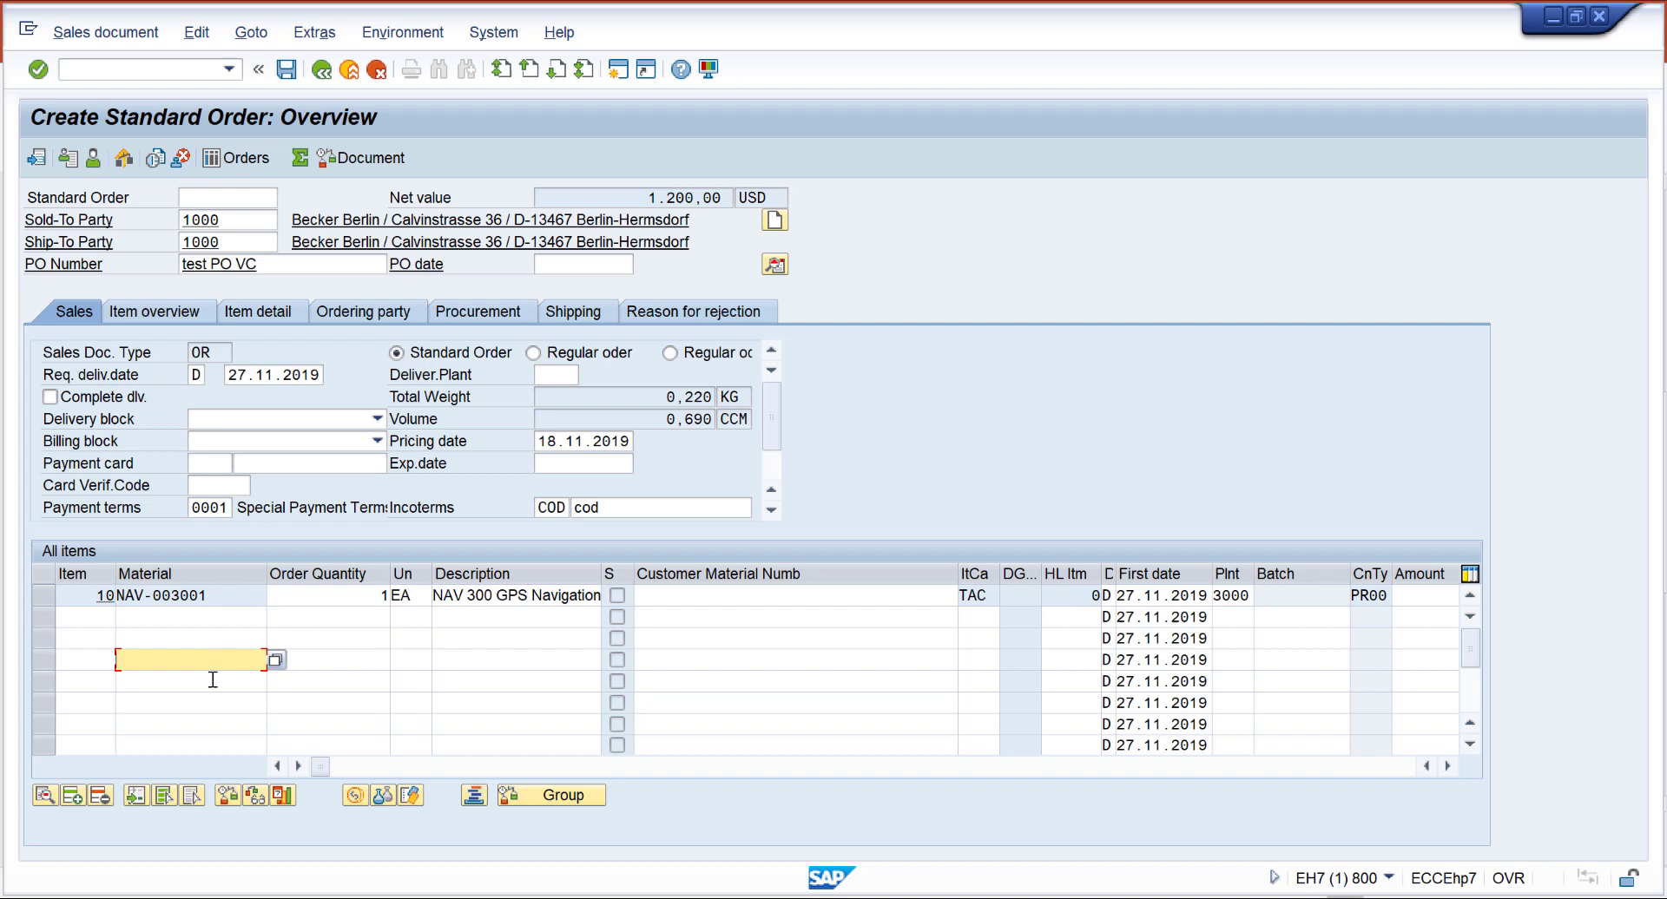
{"action": "left_click", "coordinate": [212, 682]}
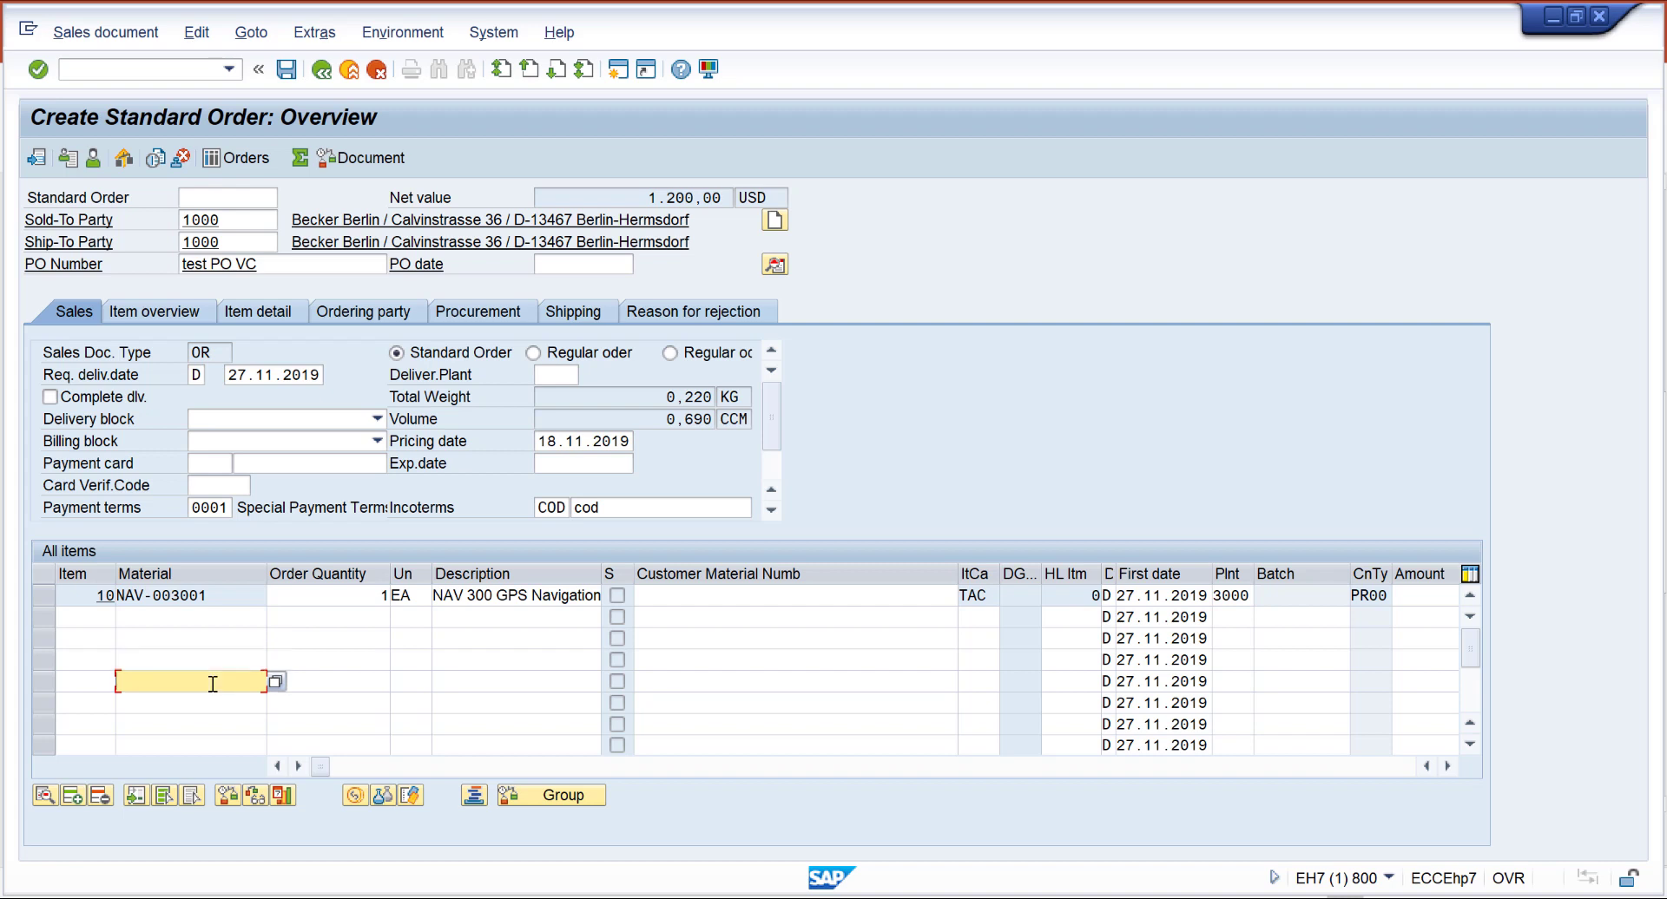
{"action": "left_click", "coordinate": [223, 599]}
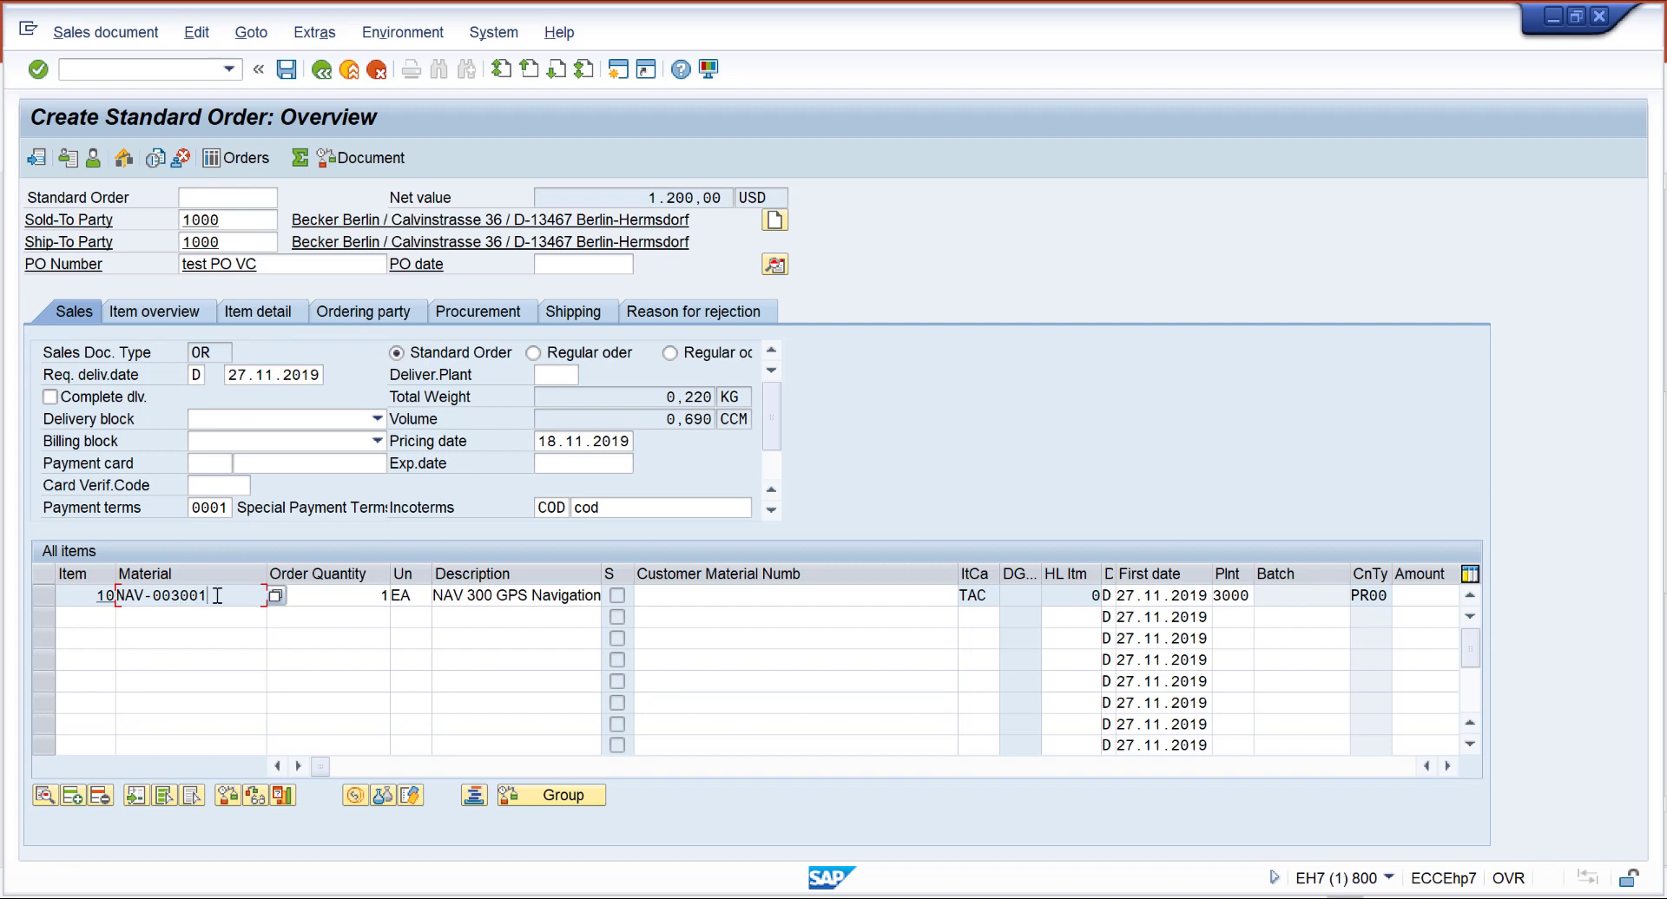
Step: Select item 10 and reopen its characteristic configuration via Item details: Configuration
{"action": "left_click", "coordinate": [47, 603]}
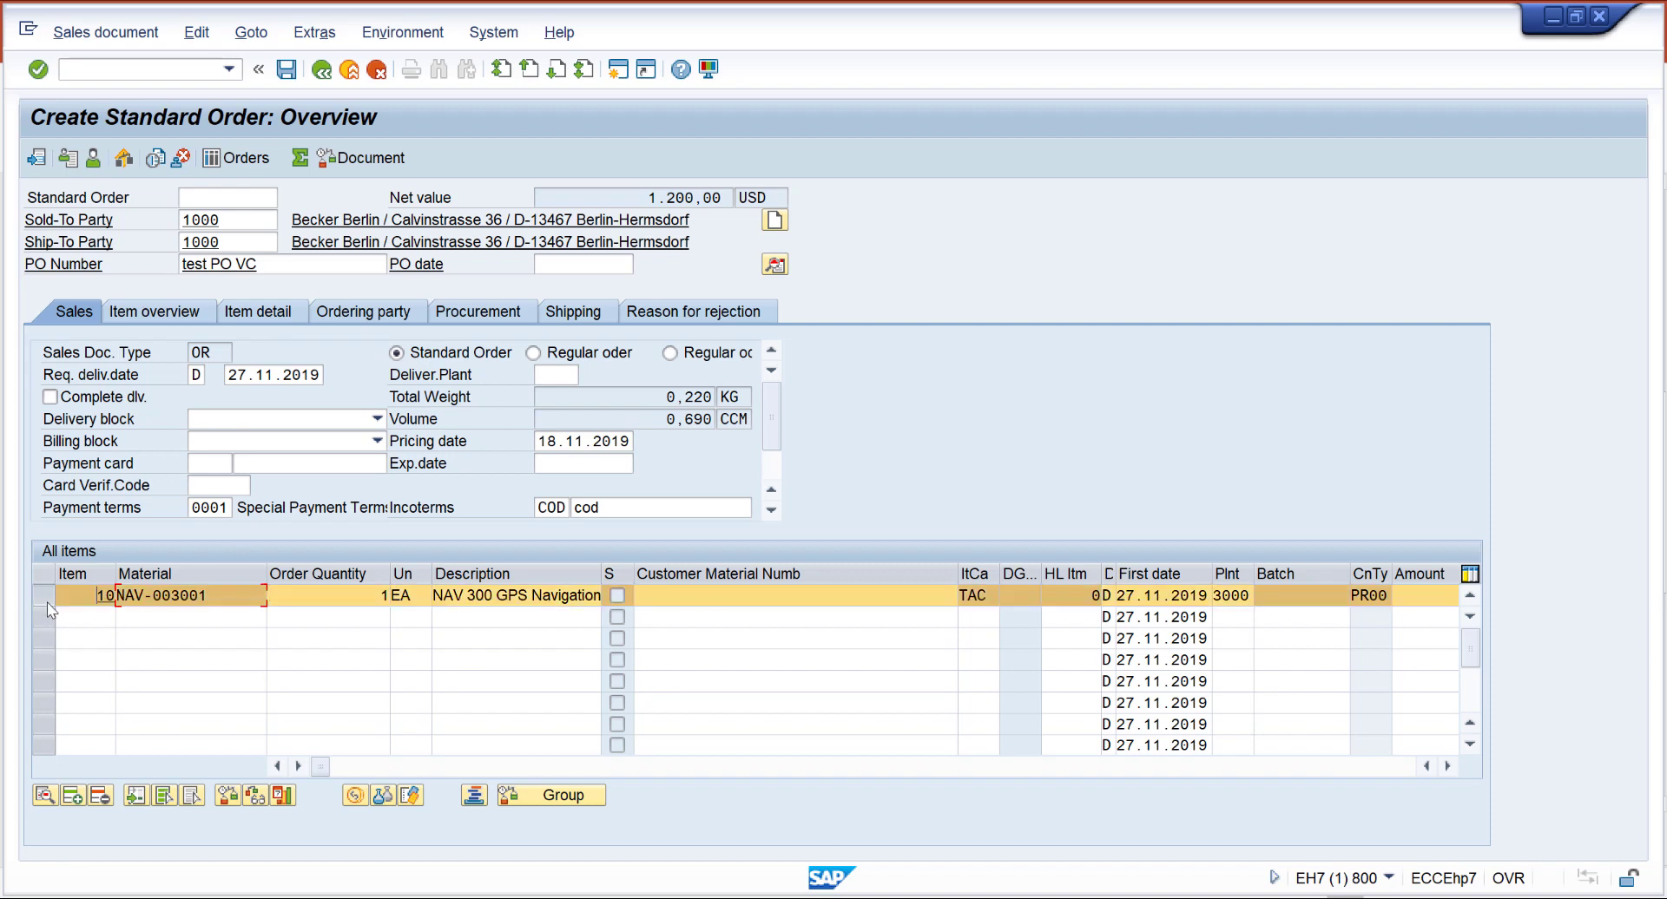
{"action": "left_click", "coordinate": [48, 605]}
{"action": "left_click", "coordinate": [234, 600]}
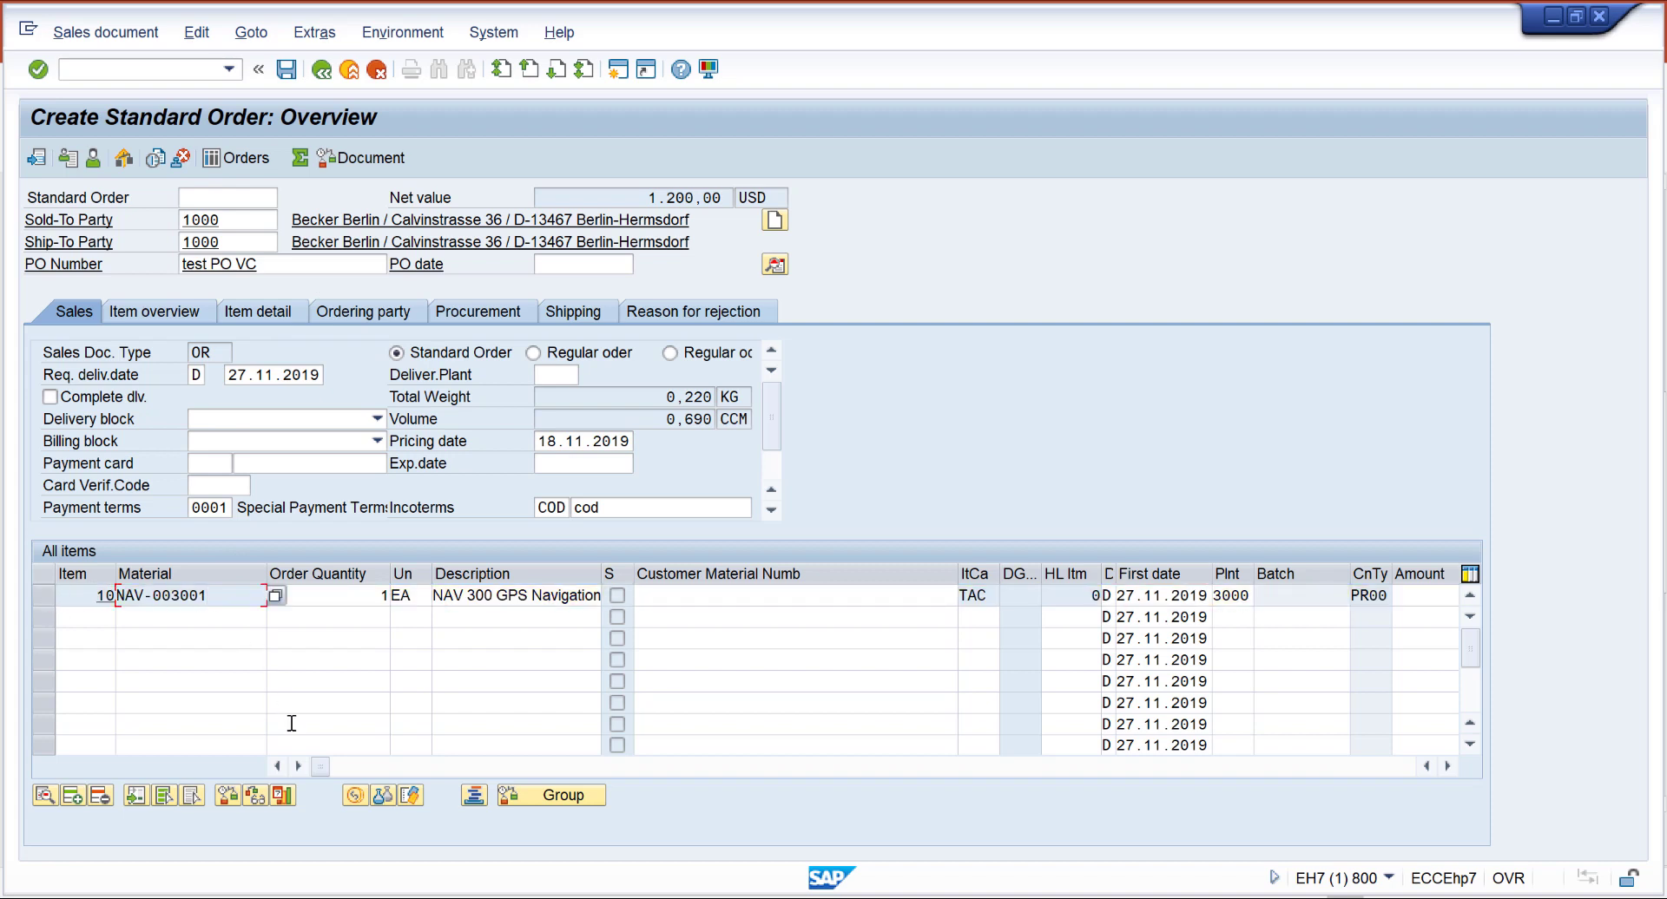
{"action": "left_click", "coordinate": [411, 795]}
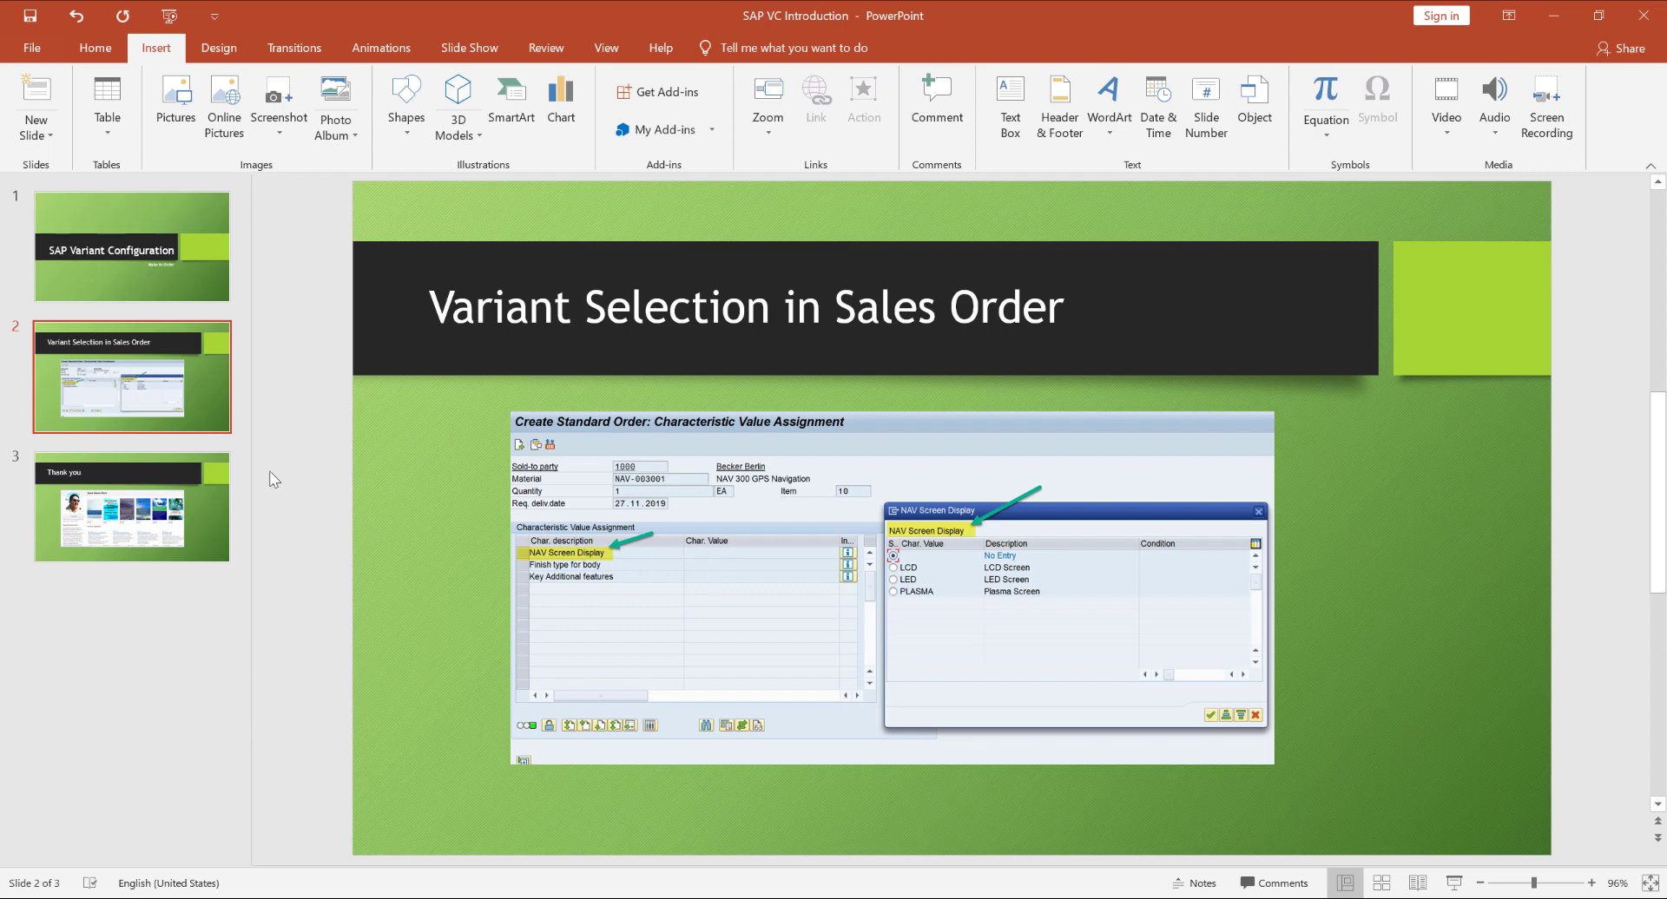
Step: Go to slide 3, the closing 'Thank you' slide
{"action": "left_click", "coordinate": [157, 495]}
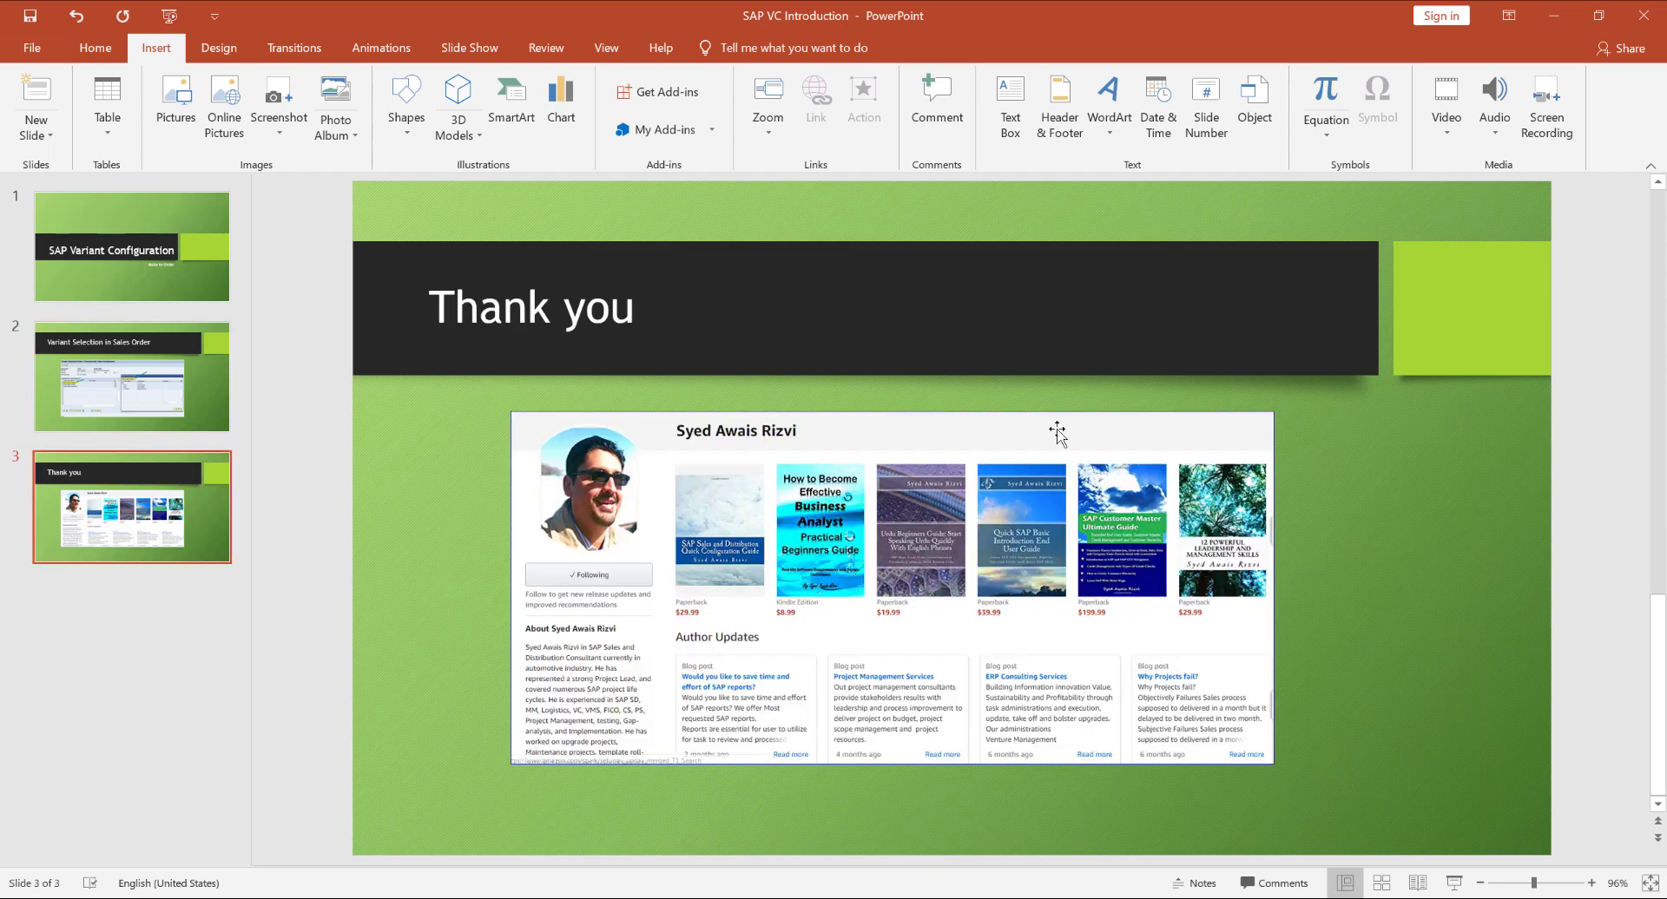